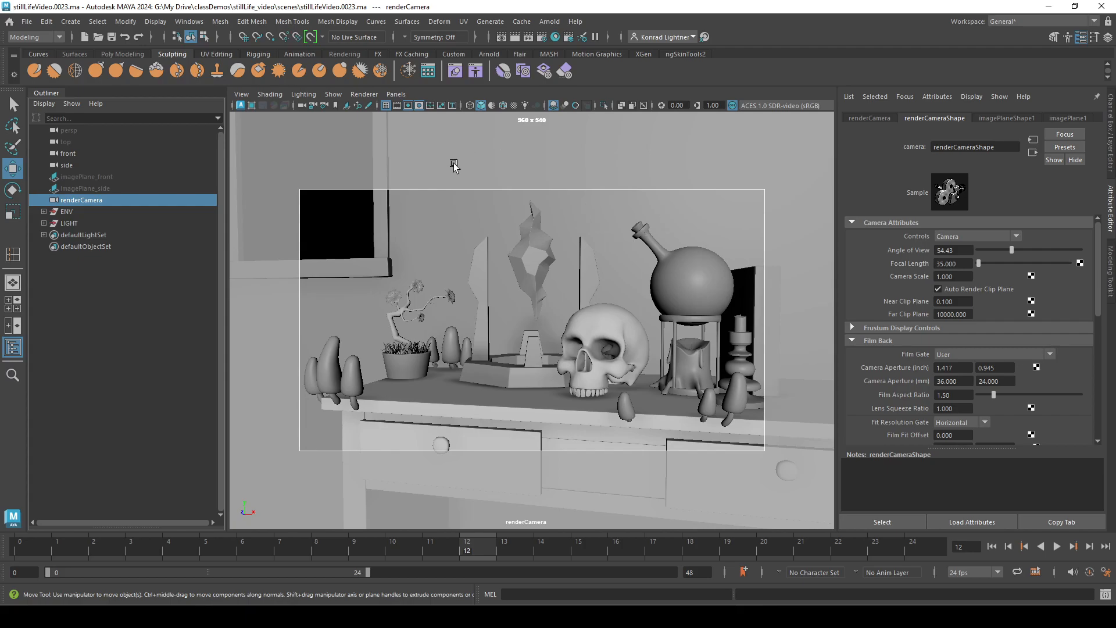
# Unlock the Translate X through Scale Z channels of renderCamera and dolly the camera slightly closer to the still life
pyautogui.hotkey('ctrl', 'a')
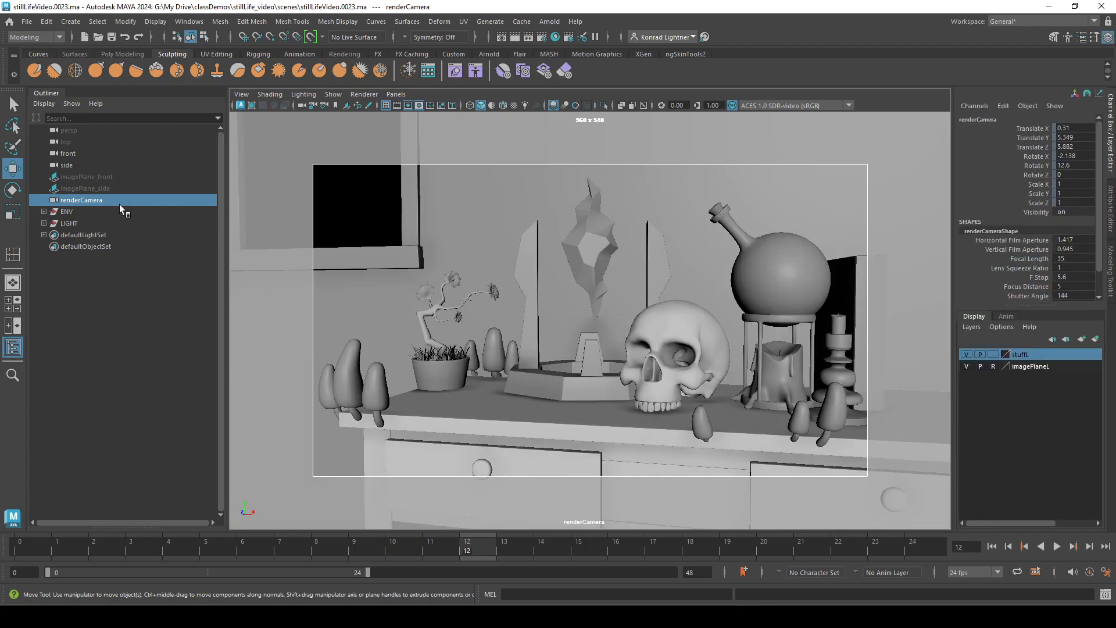
pyautogui.click(1043, 203)
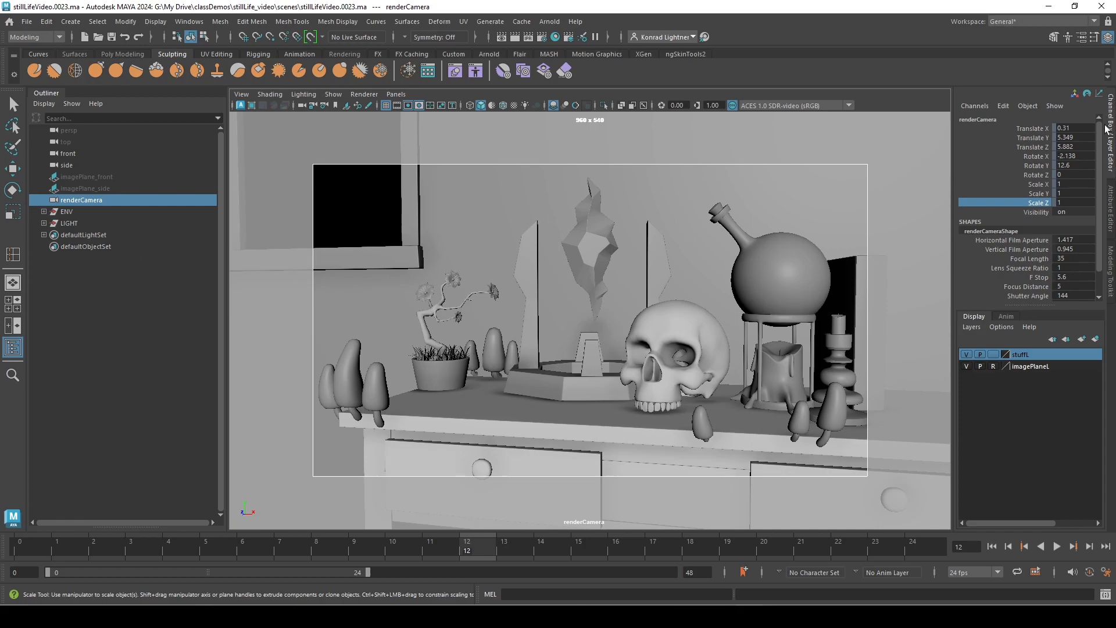
pyautogui.keyDown('shift'); pyautogui.click(1036, 129); pyautogui.keyUp('shift')
pyautogui.rightClick(1029, 133)
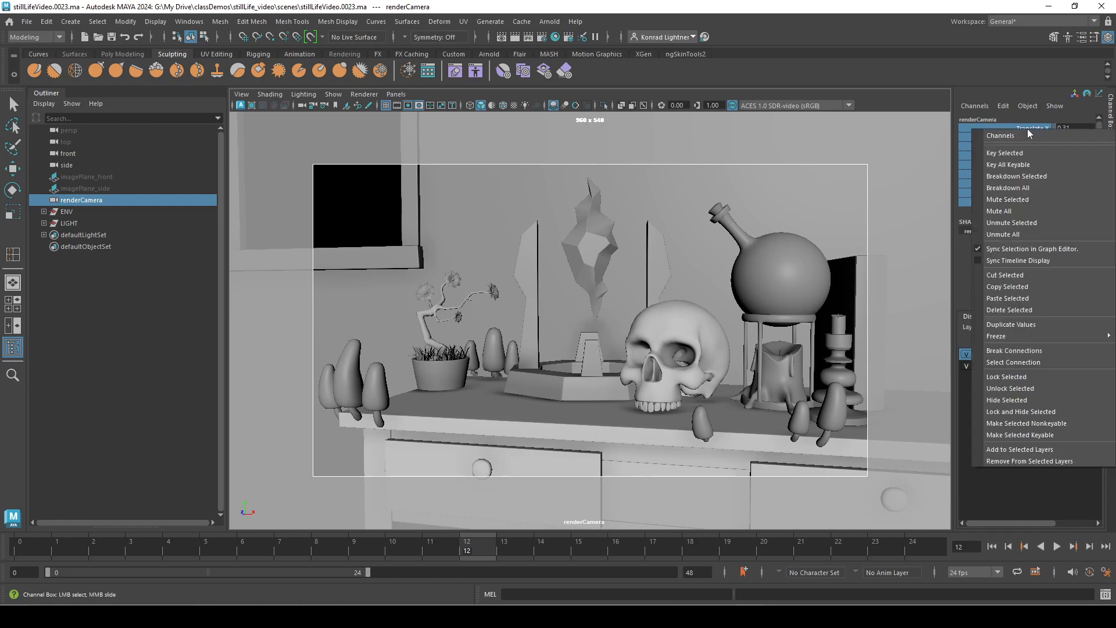
pyautogui.click(1039, 388)
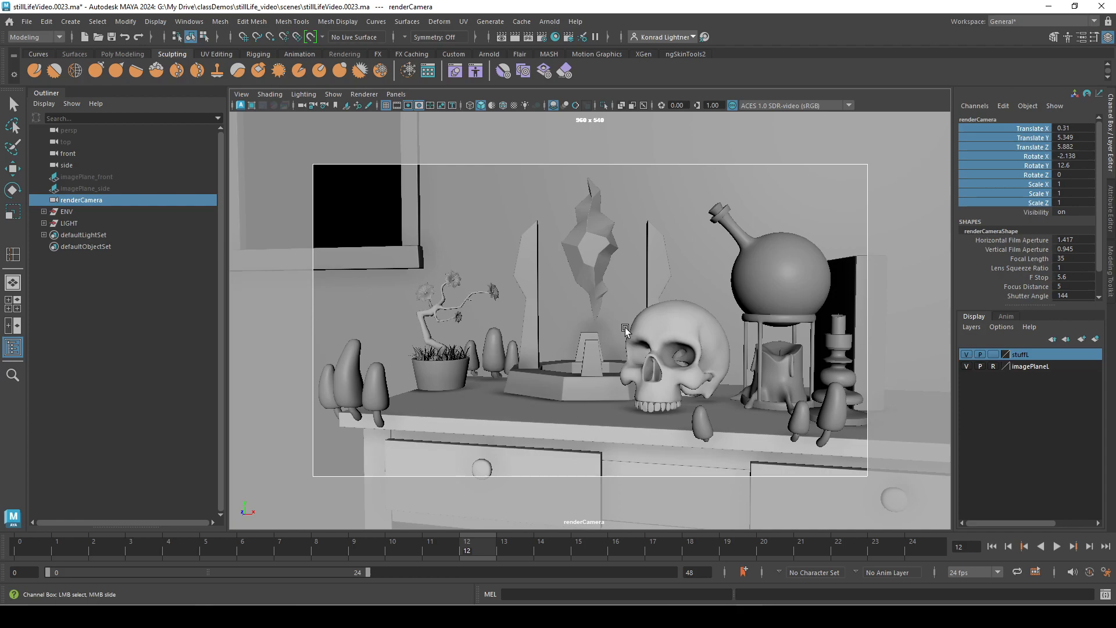
pyautogui.keyDown('alt'); pyautogui.moveTo(559, 360); pyautogui.dragTo(579, 366, button='right'); pyautogui.keyUp('alt')
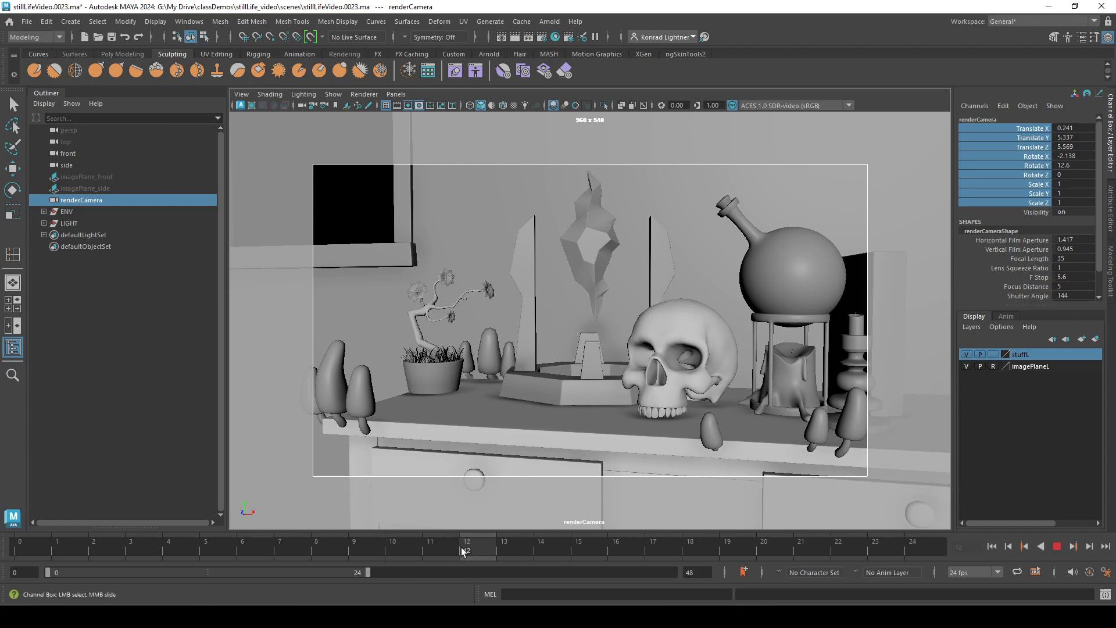
# Play the timeline and scrub through it to frame 24
pyautogui.hotkey('alt', 'v')
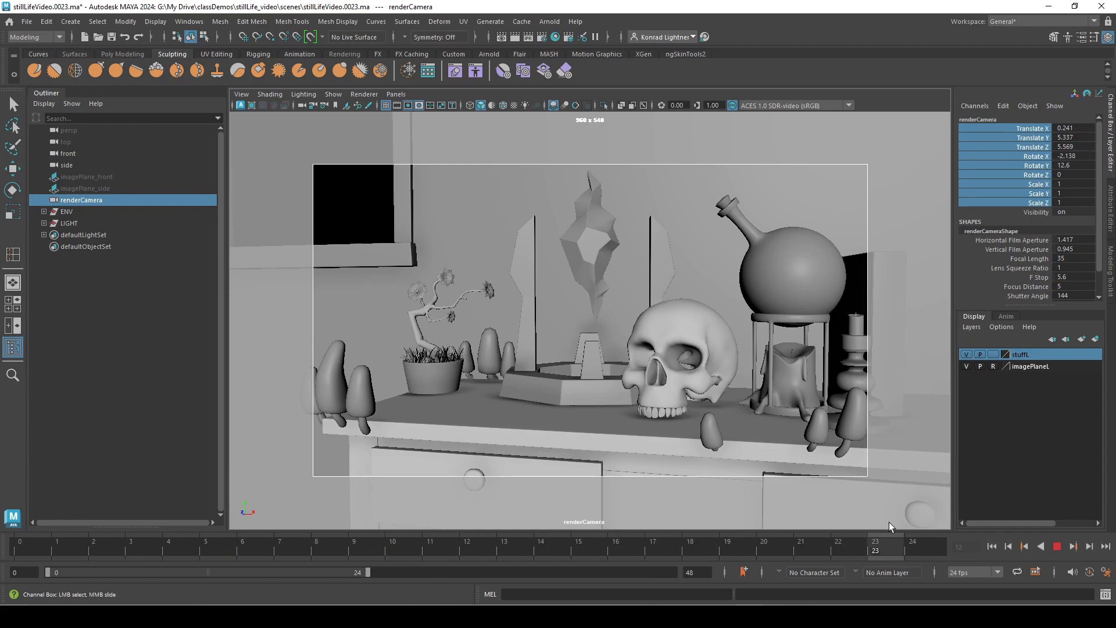
pyautogui.moveTo(32, 559); pyautogui.dragTo(982, 544)
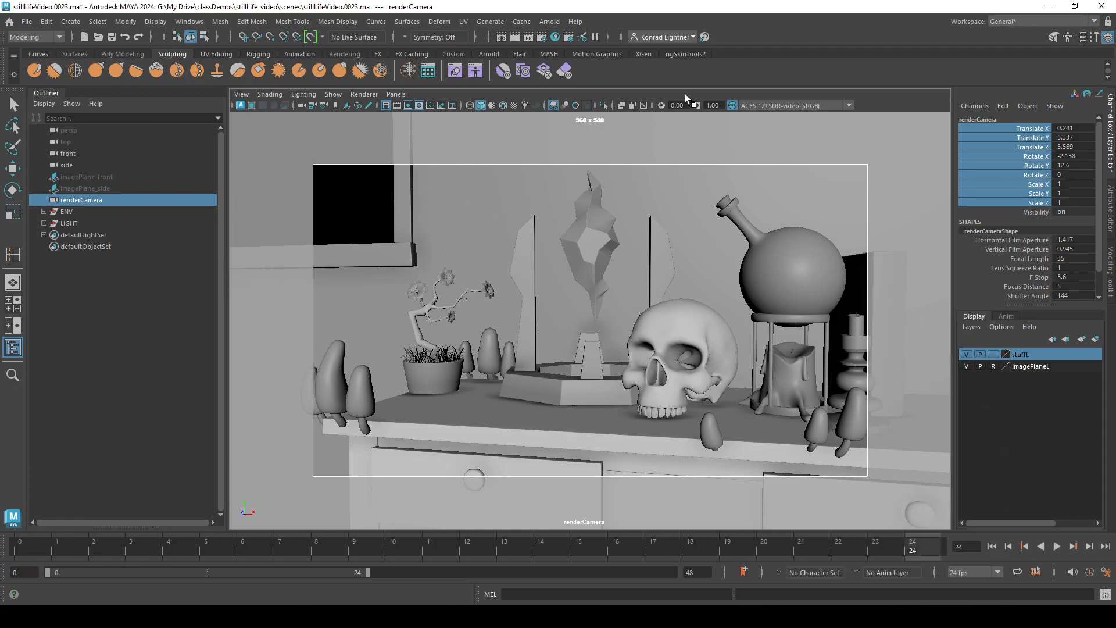
# Reselect renderCamera, set a key on all its channels at frame 24, and undo that key
pyautogui.press('w')
pyautogui.click(100, 246)
pyautogui.click(81, 200)
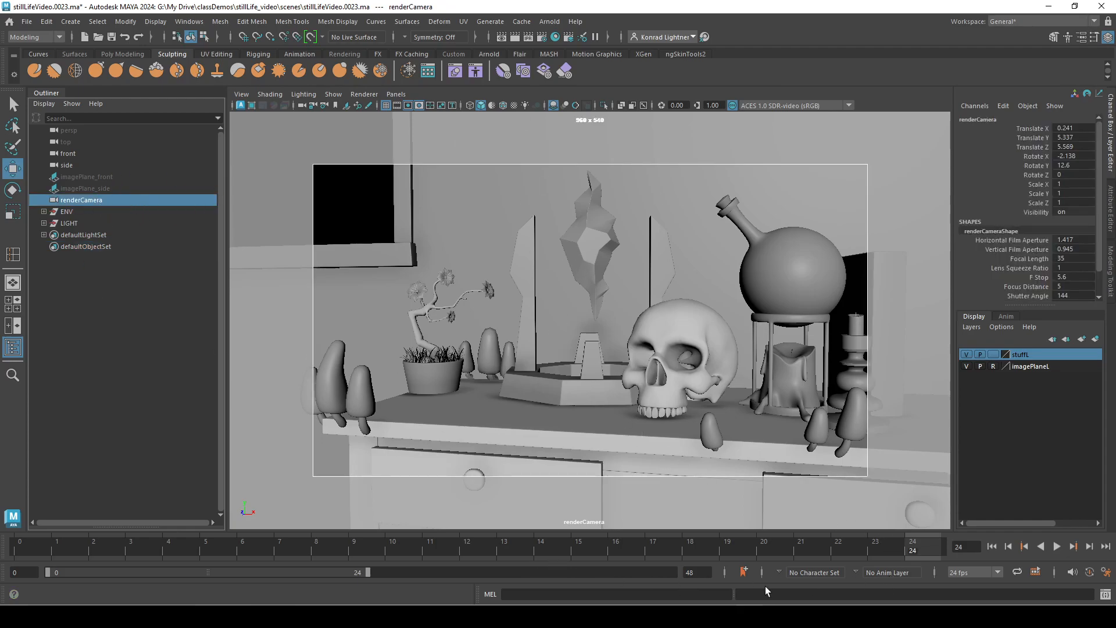
pyautogui.press('s')
pyautogui.hotkey('ctrl', 'z')
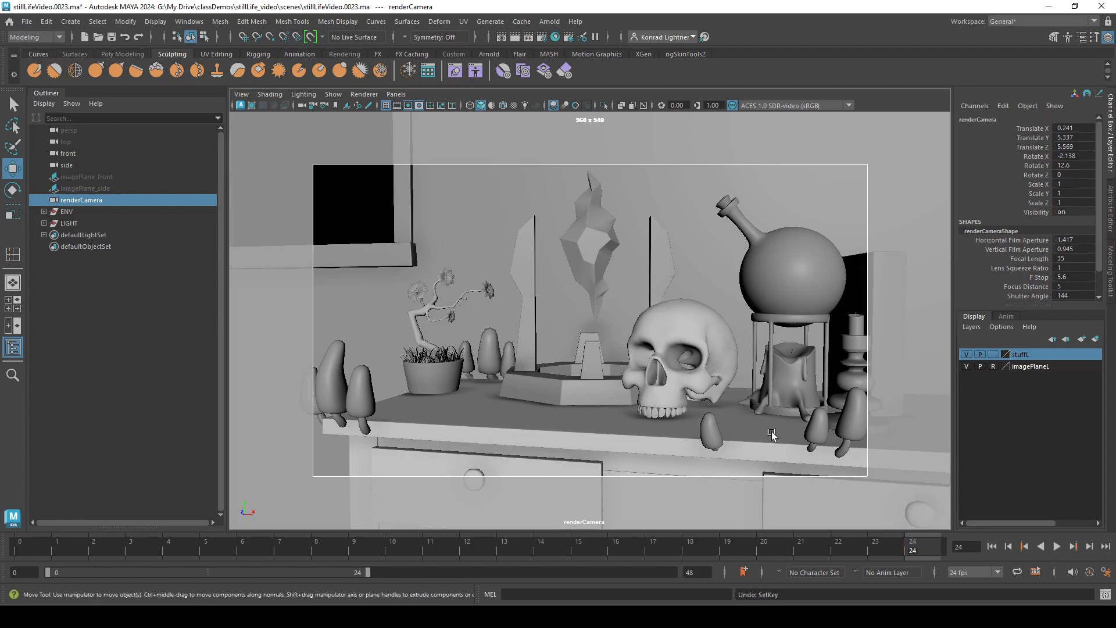
# Key only the Translate X, Y and Z channels of renderCamera at frame 24, and undo that key
pyautogui.click(1037, 130)
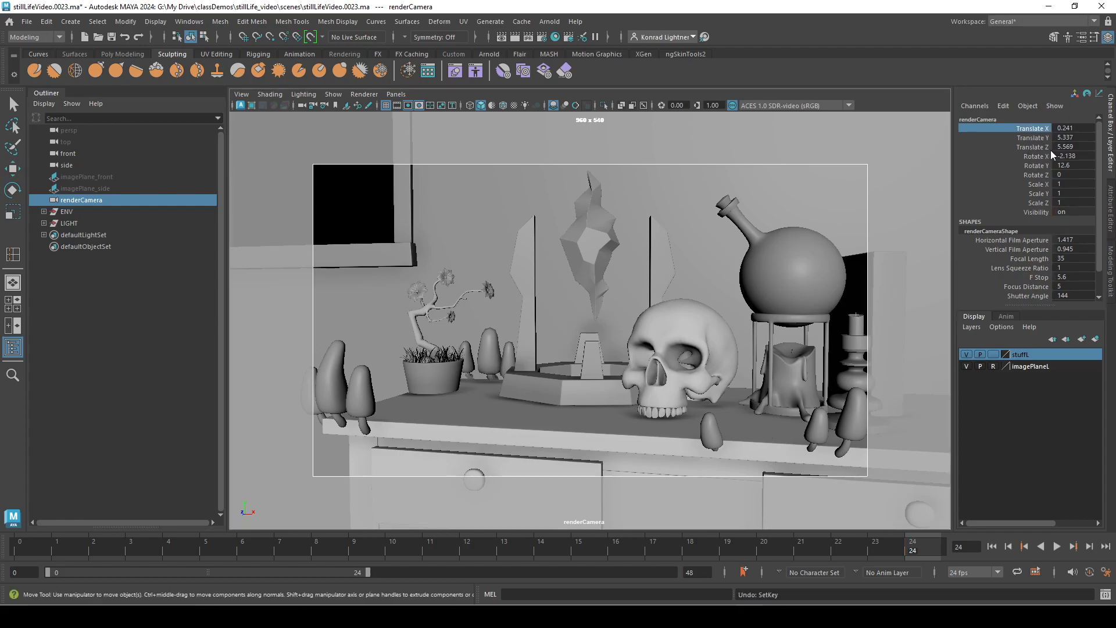
pyautogui.keyDown('shift'); pyautogui.click(1041, 147); pyautogui.keyUp('shift')
pyautogui.rightClick(1028, 137)
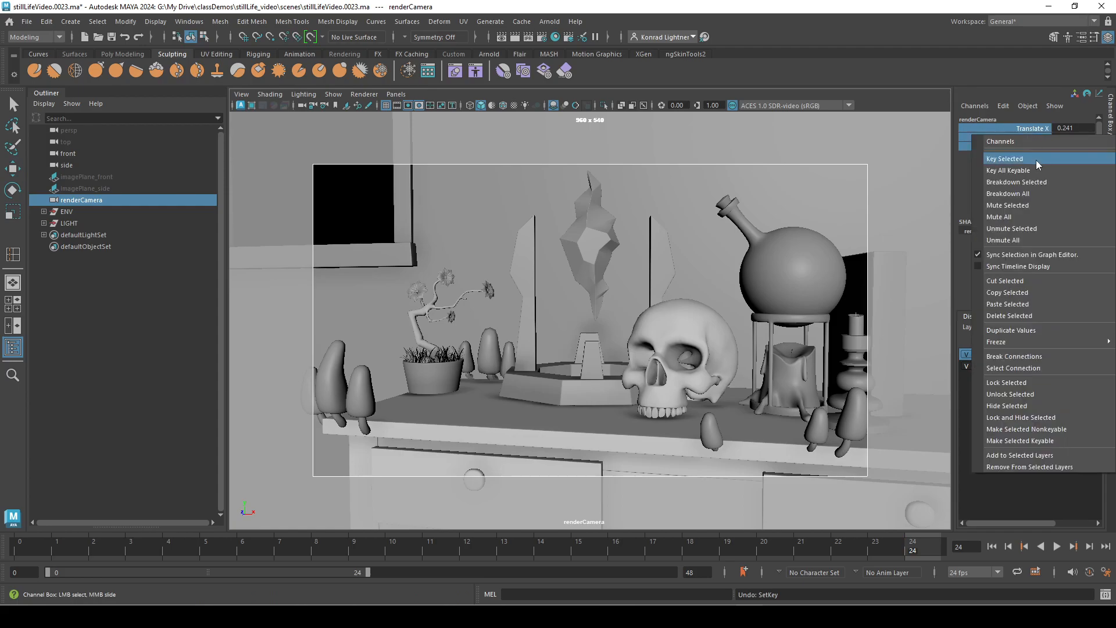
pyautogui.click(1035, 160)
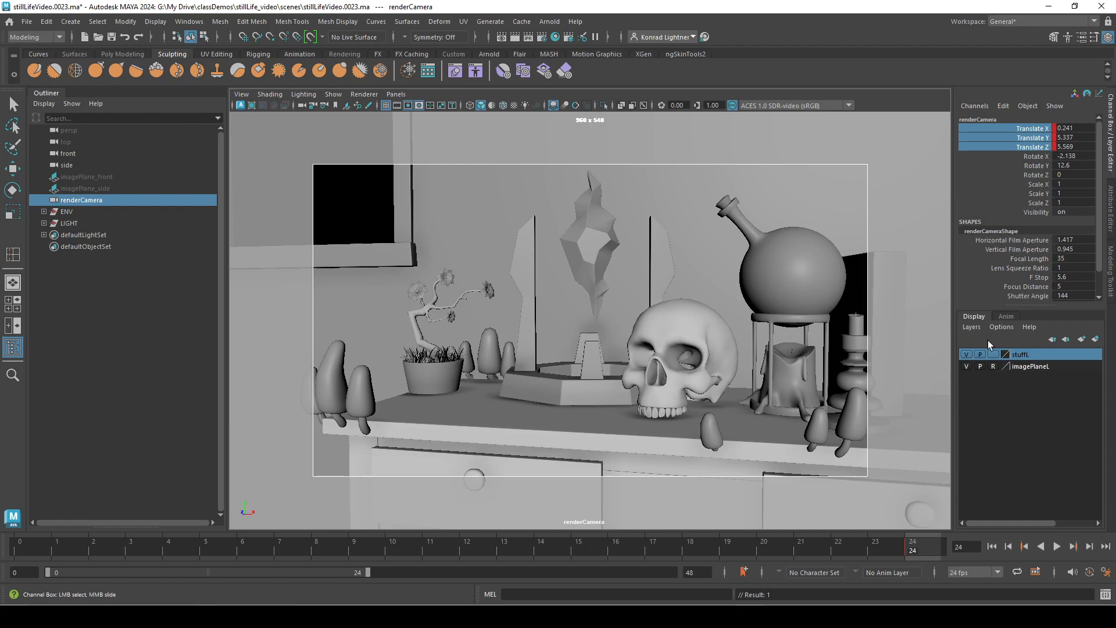
pyautogui.hotkey('ctrl', 'z')
# Set the animation end frame to 200 and extend the visible playback range to the full length
pyautogui.moveTo(368, 571); pyautogui.dragTo(691, 577)
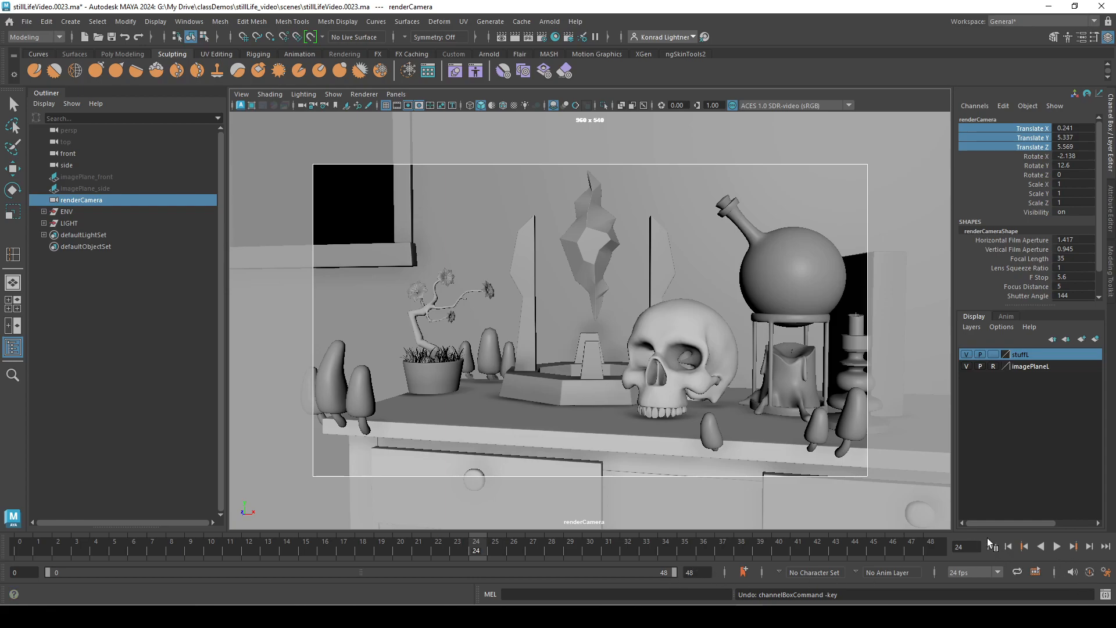
pyautogui.click(686, 573)
pyautogui.write('200')
pyautogui.press('Return')
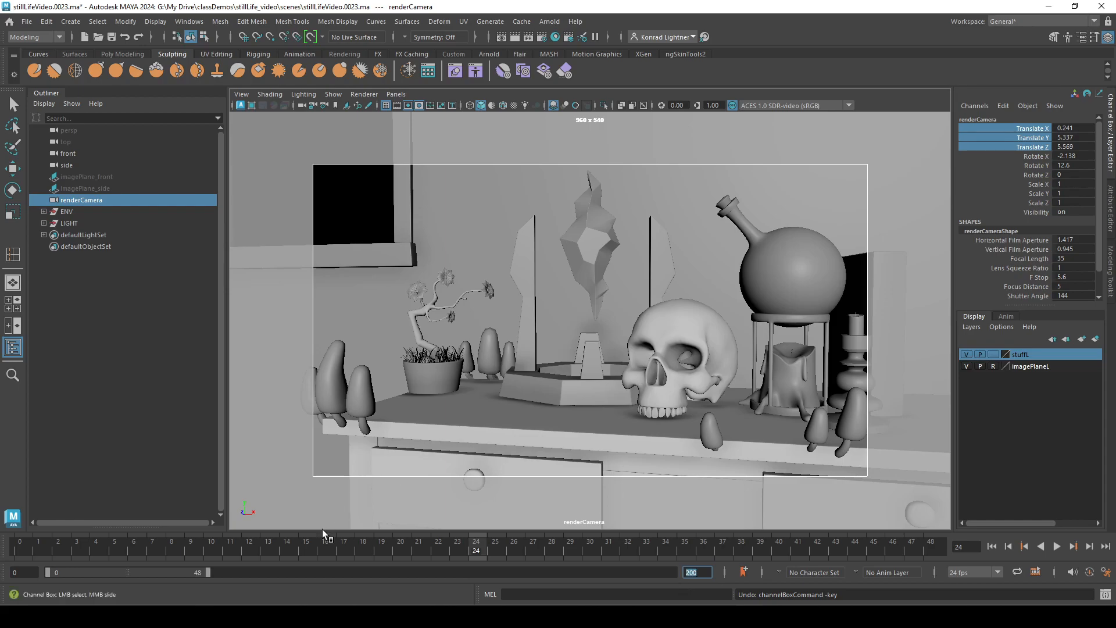
pyautogui.moveTo(208, 572); pyautogui.dragTo(677, 593)
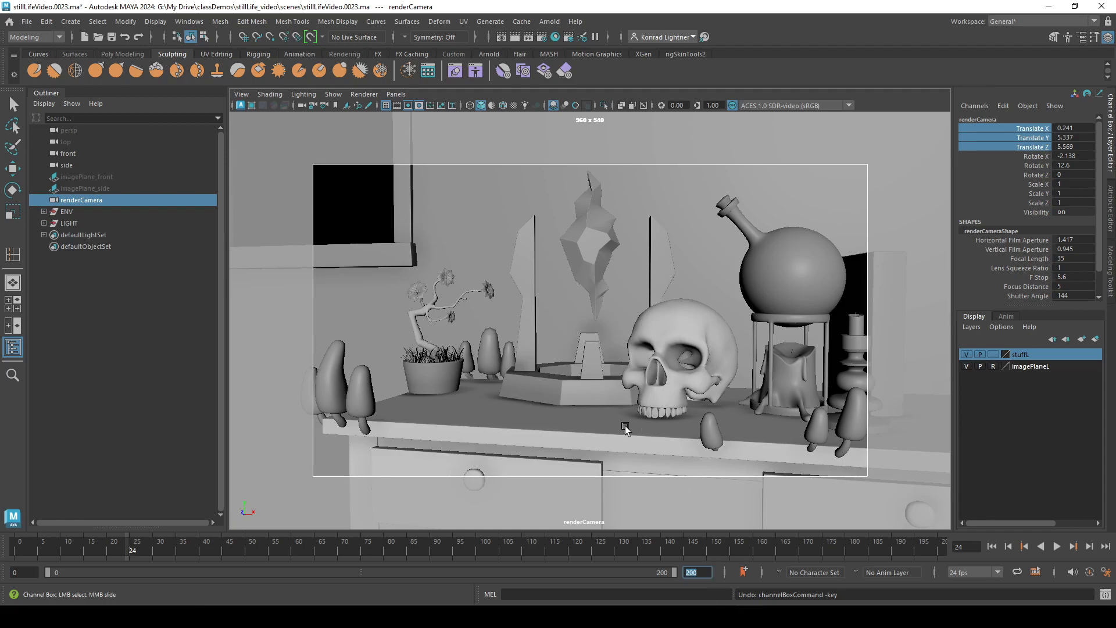
# Switch to Calculator and divide 200 by 24 to find the animation's length in seconds
pyautogui.click(505, 616)
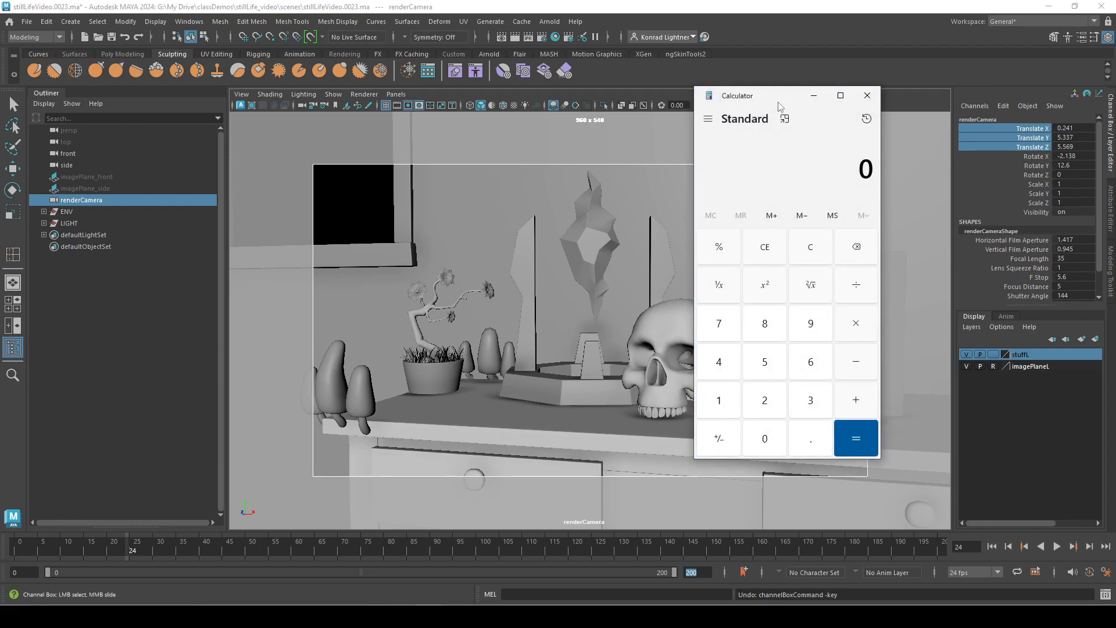
pyautogui.moveTo(782, 106); pyautogui.dragTo(703, 116)
pyautogui.click(686, 410)
pyautogui.click(686, 448)
pyautogui.click(686, 448)
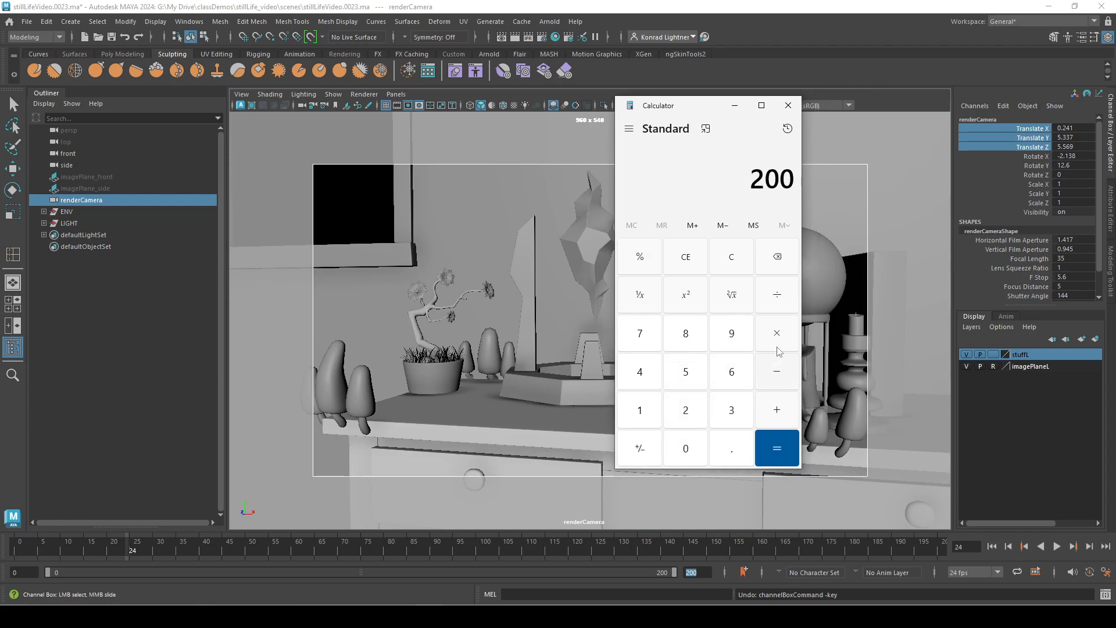
pyautogui.click(777, 294)
pyautogui.click(685, 410)
pyautogui.click(639, 372)
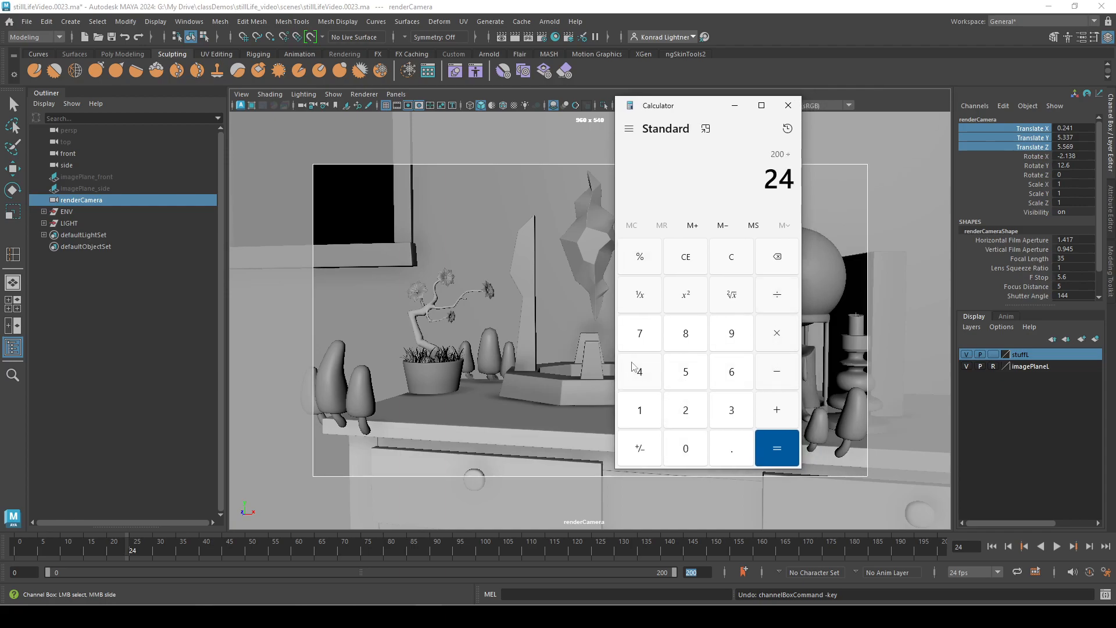
pyautogui.click(785, 448)
pyautogui.moveTo(680, 106); pyautogui.dragTo(749, 100)
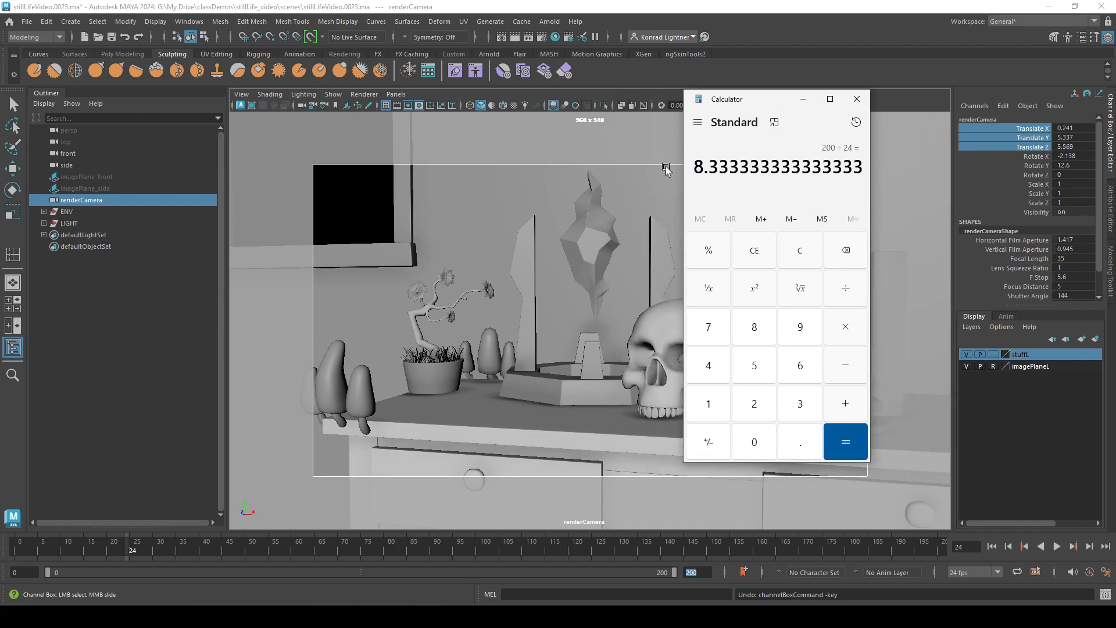
# Multiply 24 by 9 to find the frame count for nine seconds, and minimise Calculator
pyautogui.click(803, 259)
pyautogui.click(757, 407)
pyautogui.click(703, 362)
pyautogui.click(849, 330)
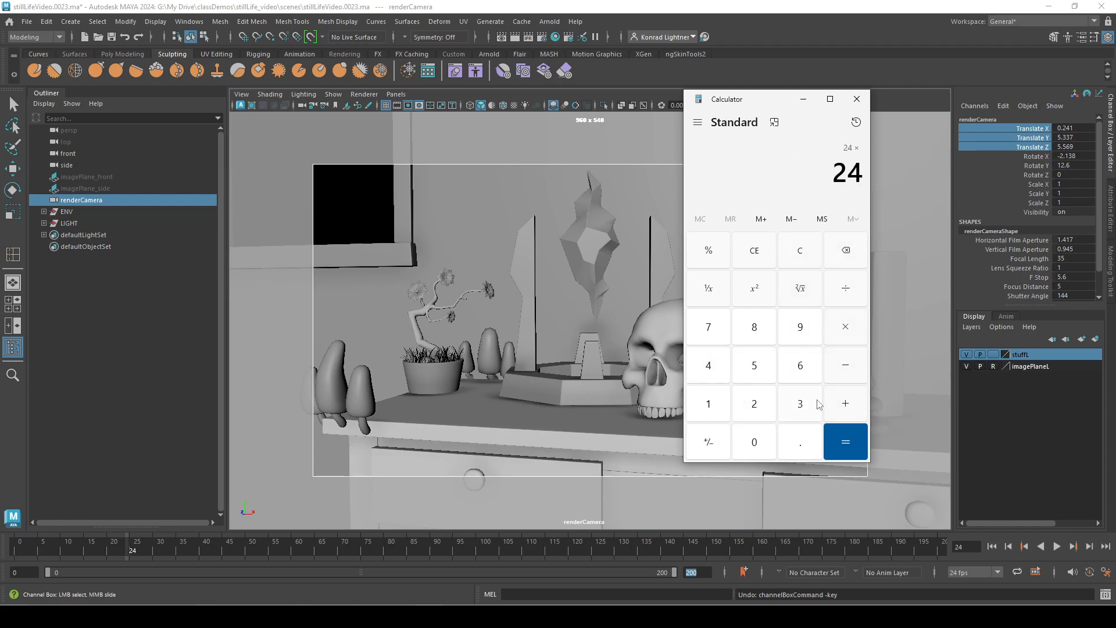
pyautogui.click(805, 330)
pyautogui.click(852, 442)
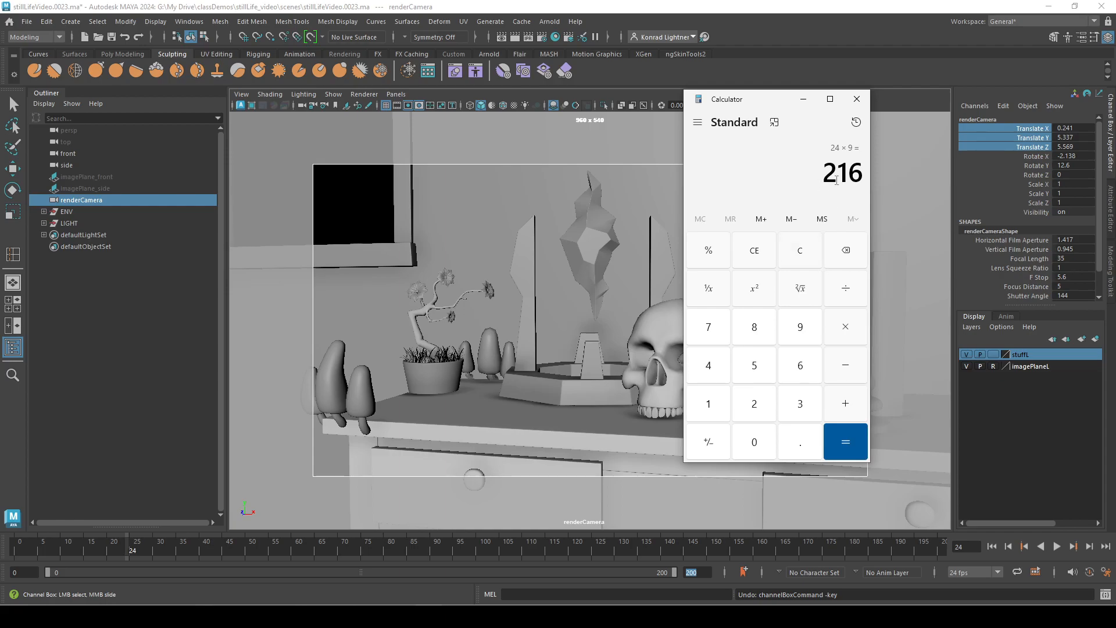
pyautogui.click(803, 99)
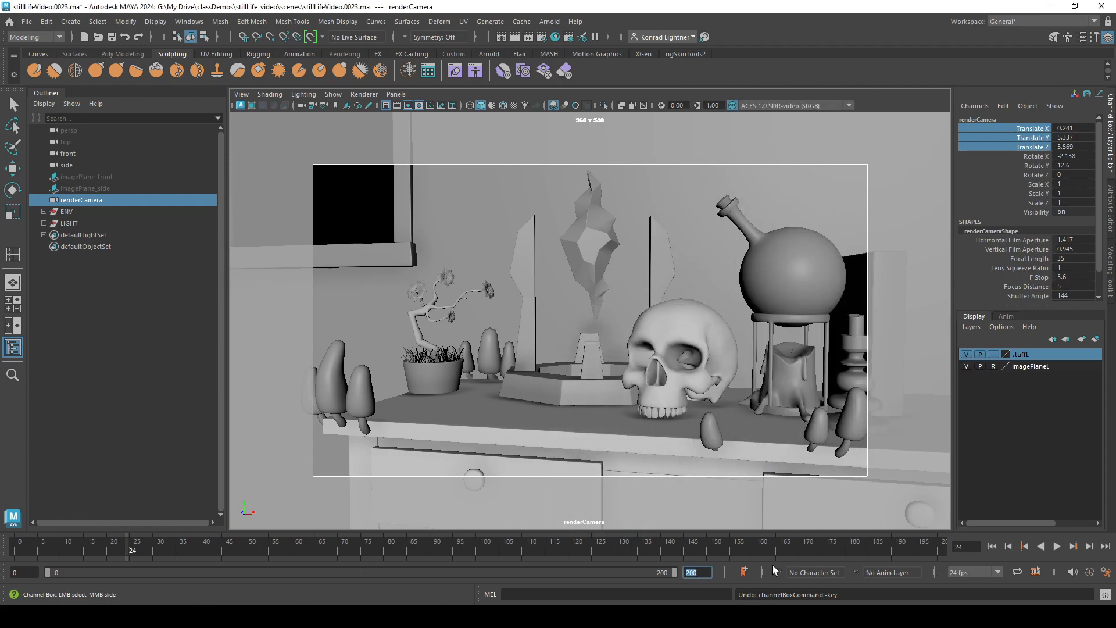
# Set the animation end frame to 216 and extend the playback range to match it
pyautogui.click(713, 573)
pyautogui.moveTo(616, 616)
pyautogui.write('216')
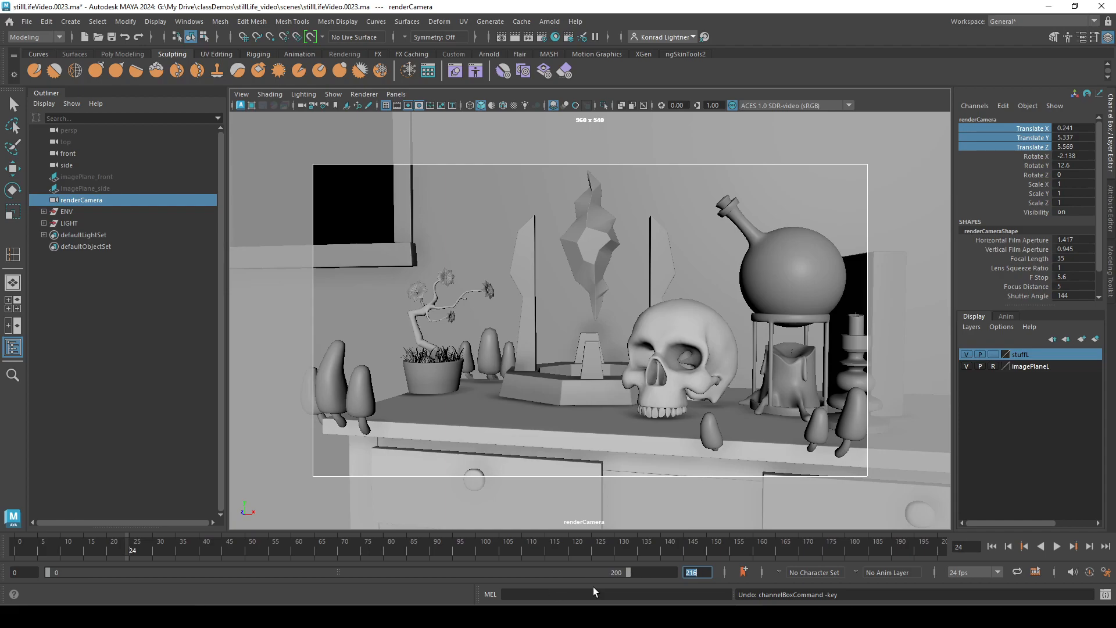
pyautogui.moveTo(627, 573); pyautogui.dragTo(674, 572)
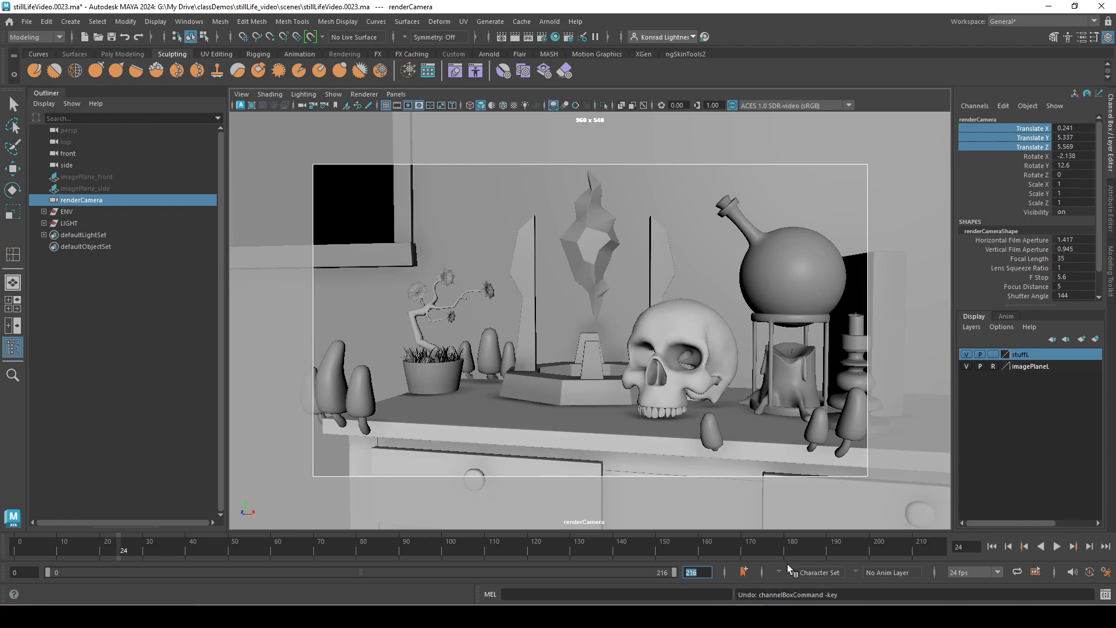
# Keep the frame rate at 24 fps and go to the last frame of the timeline after a brief playback
pyautogui.click(973, 573)
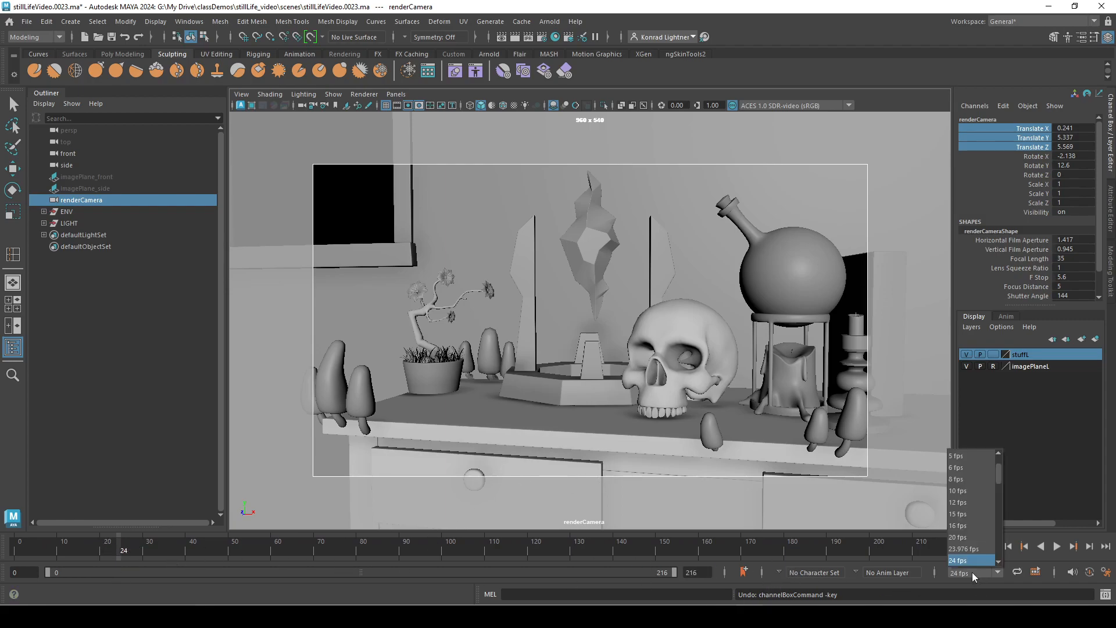
pyautogui.click(971, 571)
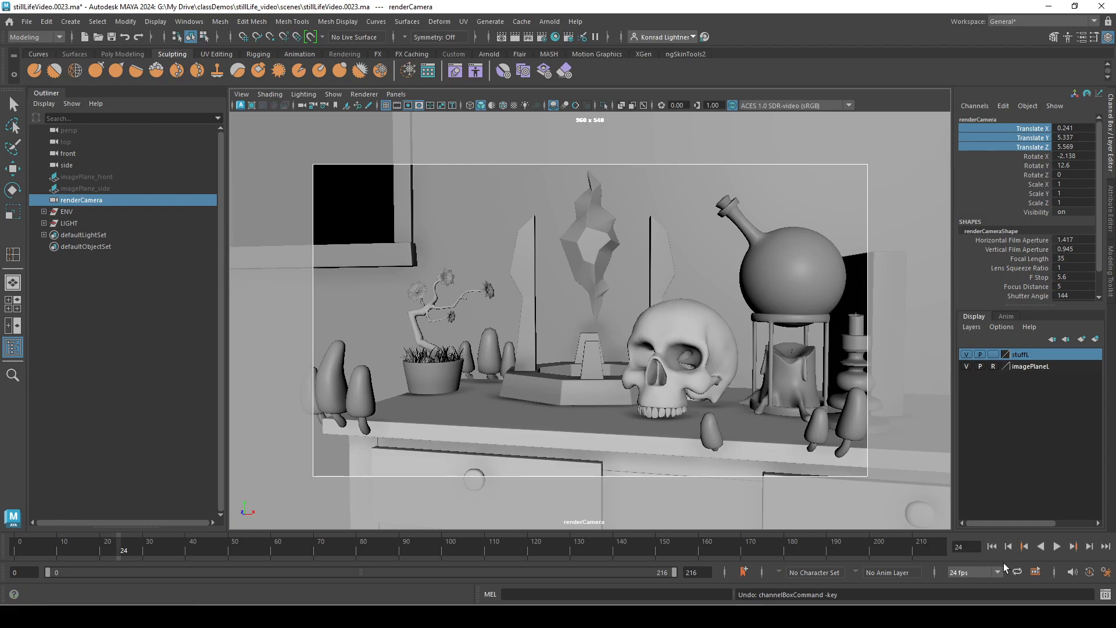
pyautogui.hotkey('alt', 'v')
pyautogui.hotkey('alt', 'v')
pyautogui.click(1105, 547)
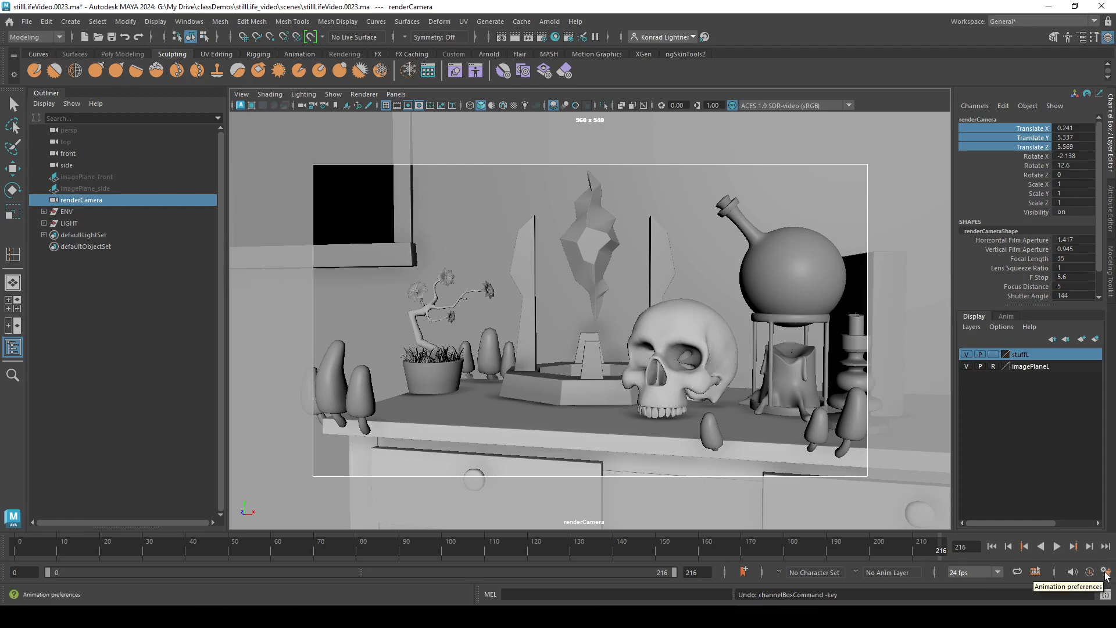
# Set the playback speed to 24 fps x 1 in the Time Slider preferences
pyautogui.click(1105, 573)
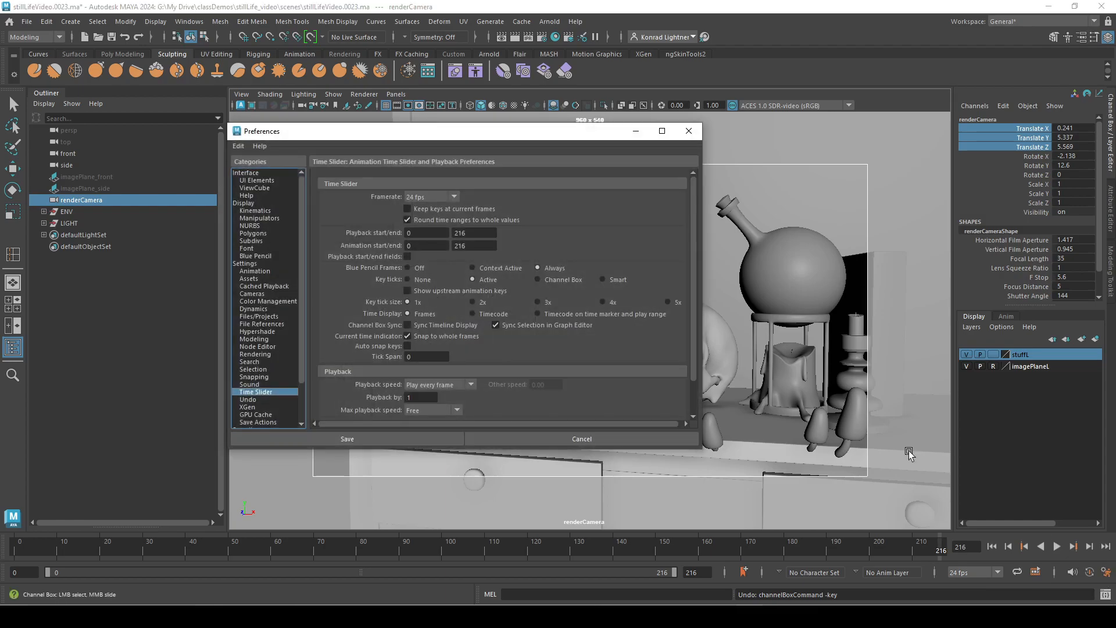
pyautogui.moveTo(516, 133); pyautogui.dragTo(692, 96)
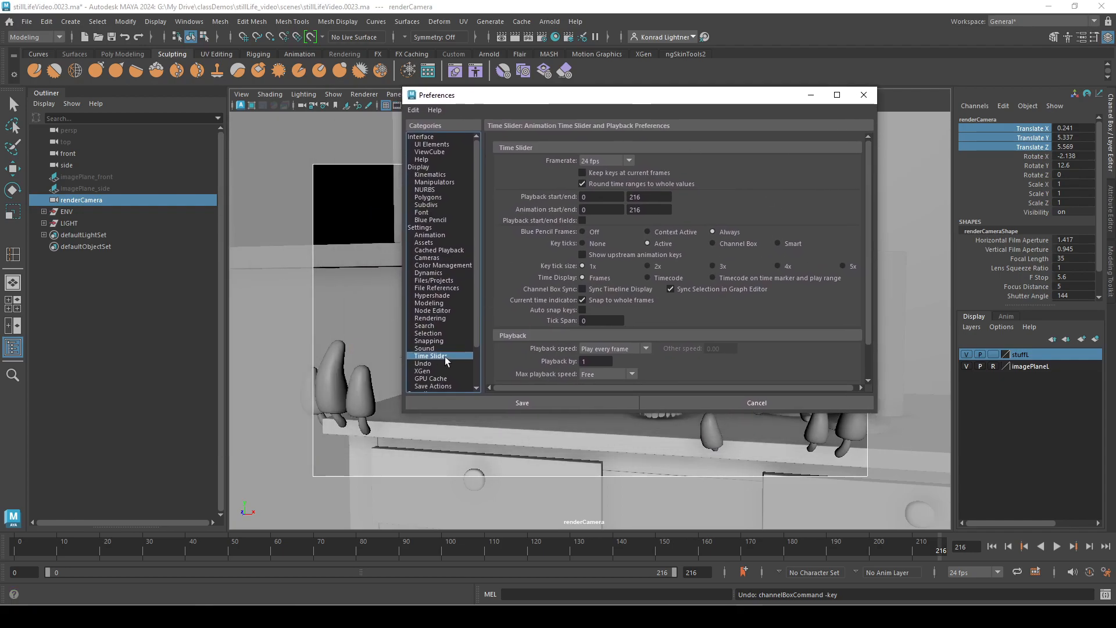
pyautogui.scroll(-2, 912, 311)
pyautogui.scroll(-1, 800, 315)
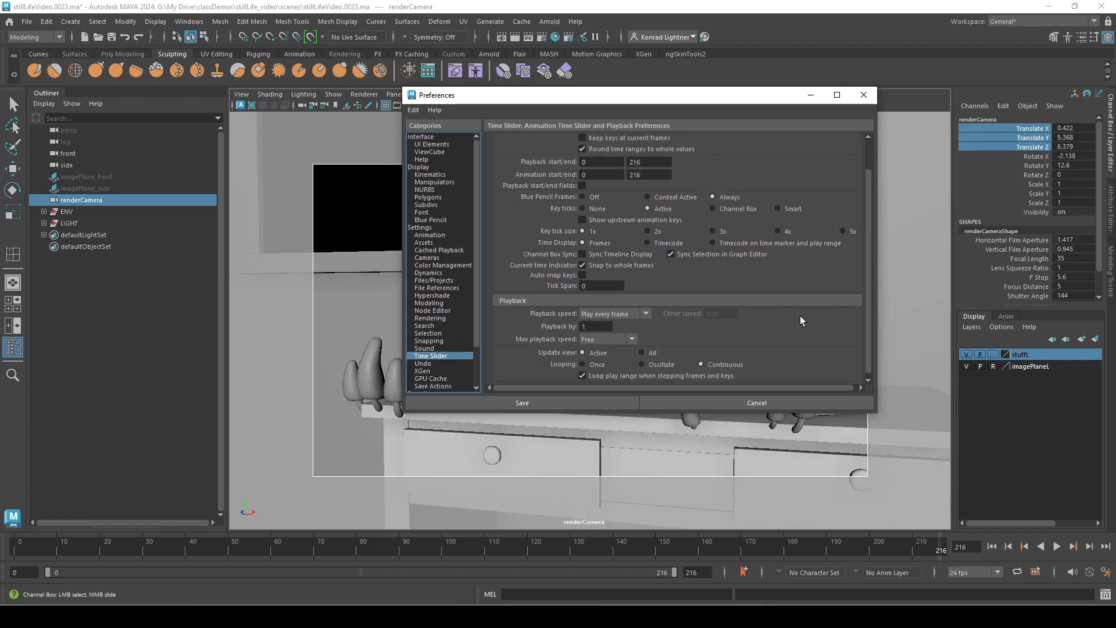
pyautogui.scroll(-1, 814, 326)
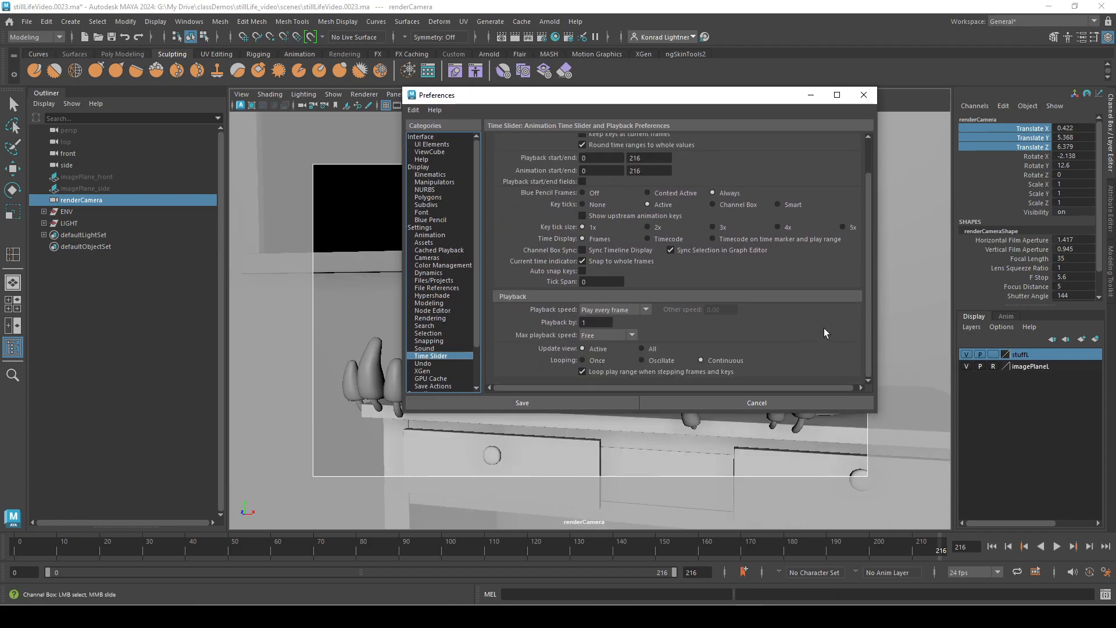
pyautogui.click(618, 312)
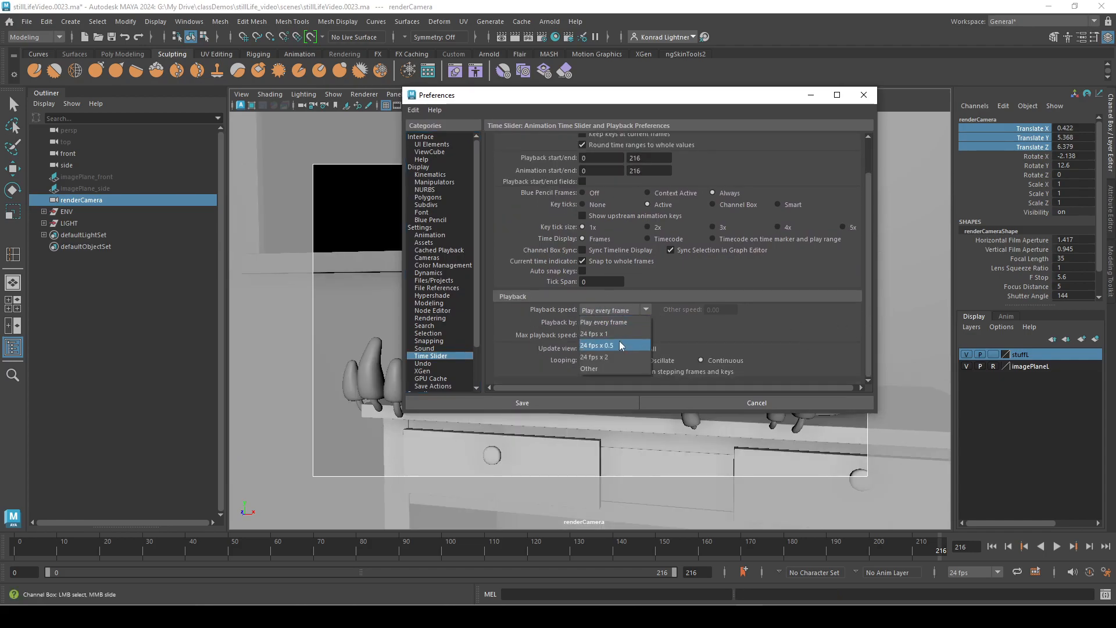
pyautogui.click(597, 335)
pyautogui.click(619, 312)
pyautogui.click(620, 320)
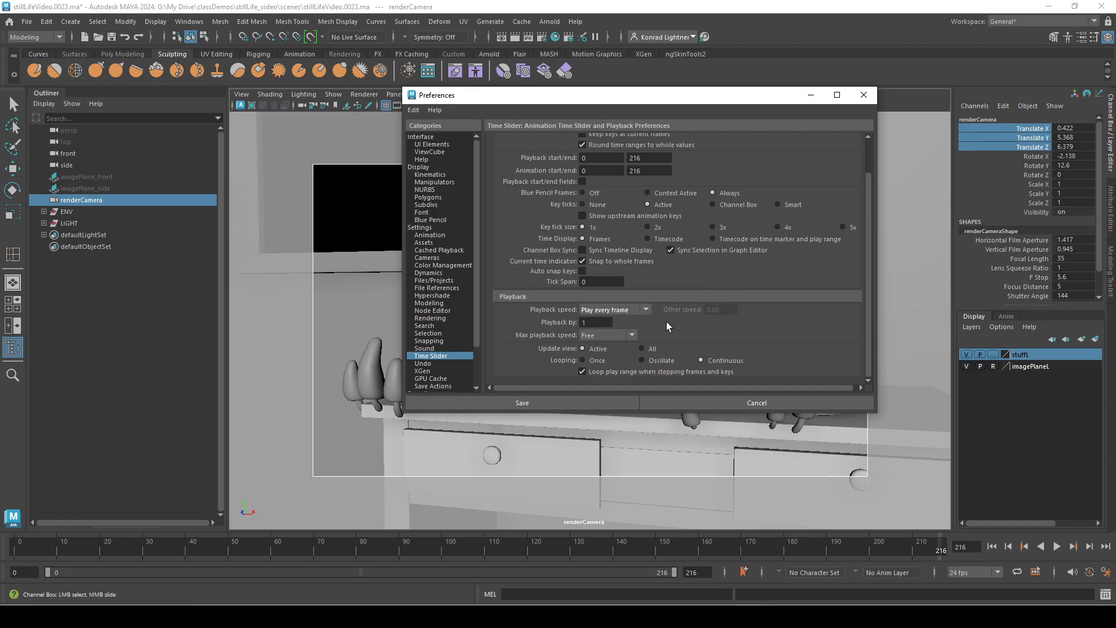
pyautogui.click(627, 310)
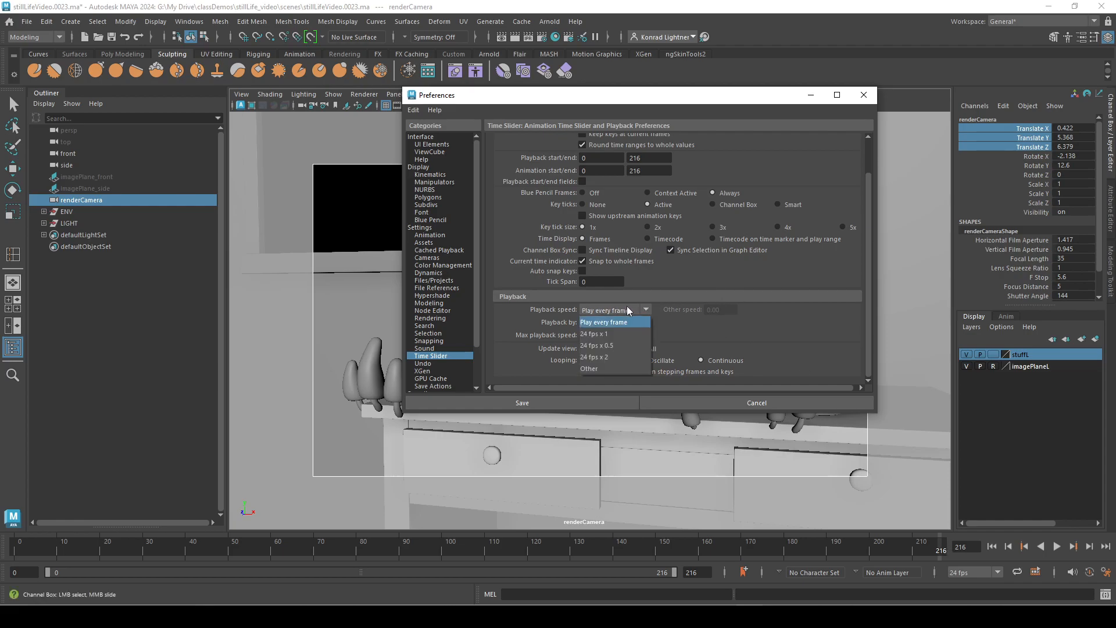
pyautogui.click(610, 334)
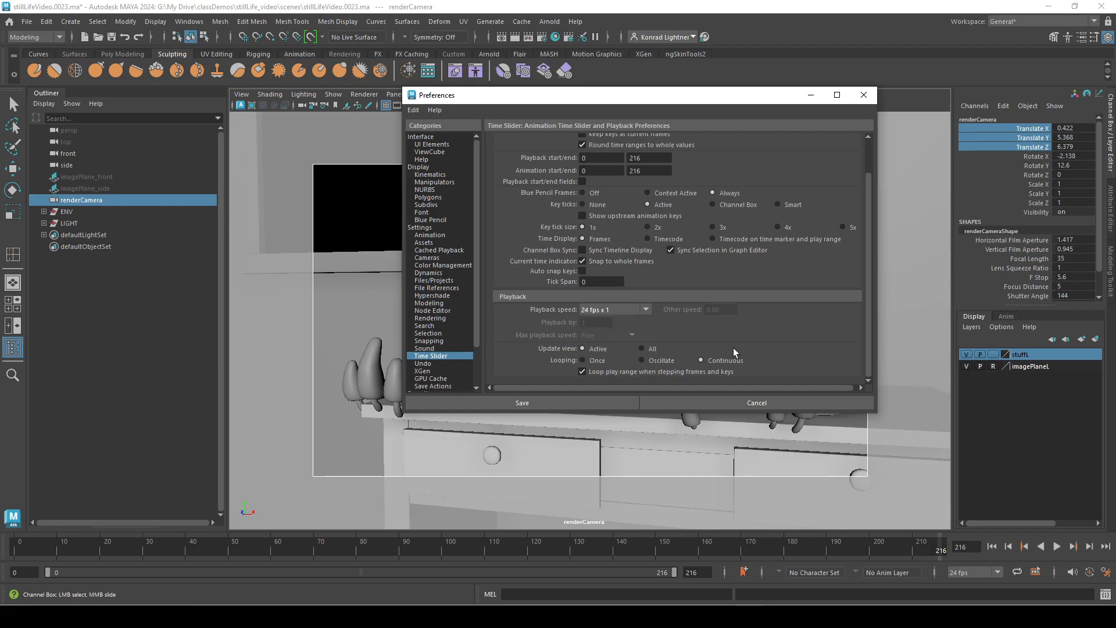
# Save the preferences and key all of renderCamera's transform channels at frame 216
pyautogui.click(588, 399)
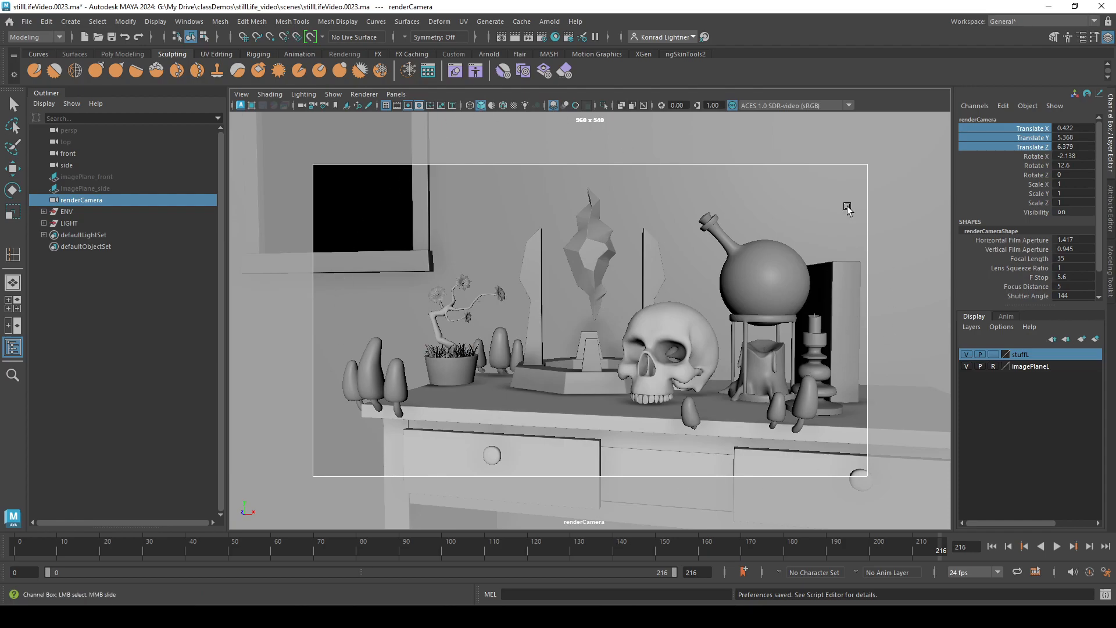
pyautogui.click(187, 329)
pyautogui.press('w')
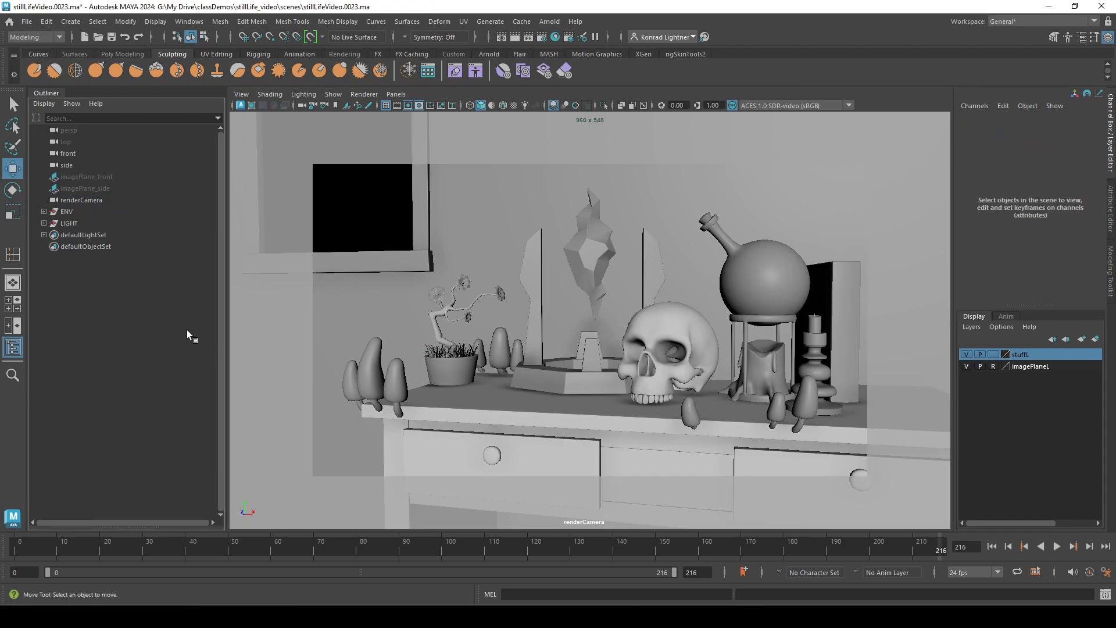
pyautogui.click(95, 202)
pyautogui.press('s')
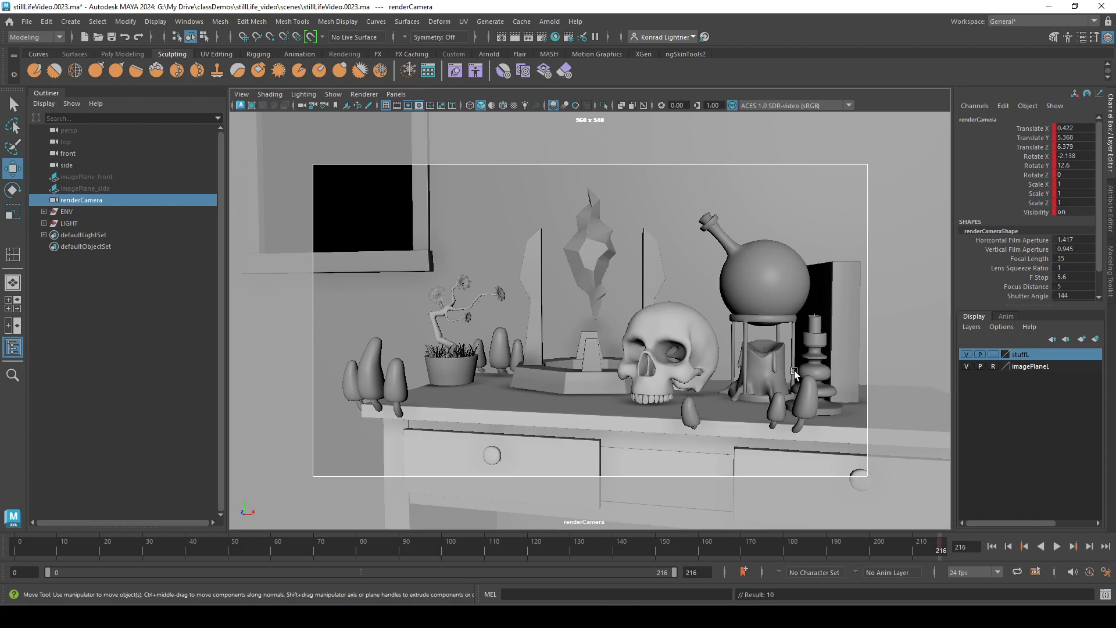
# At frame 73, dolly renderCamera back from the table to about 7.29 in Translate Z and key it there
pyautogui.hotkey('alt', 'v')
pyautogui.click(335, 553)
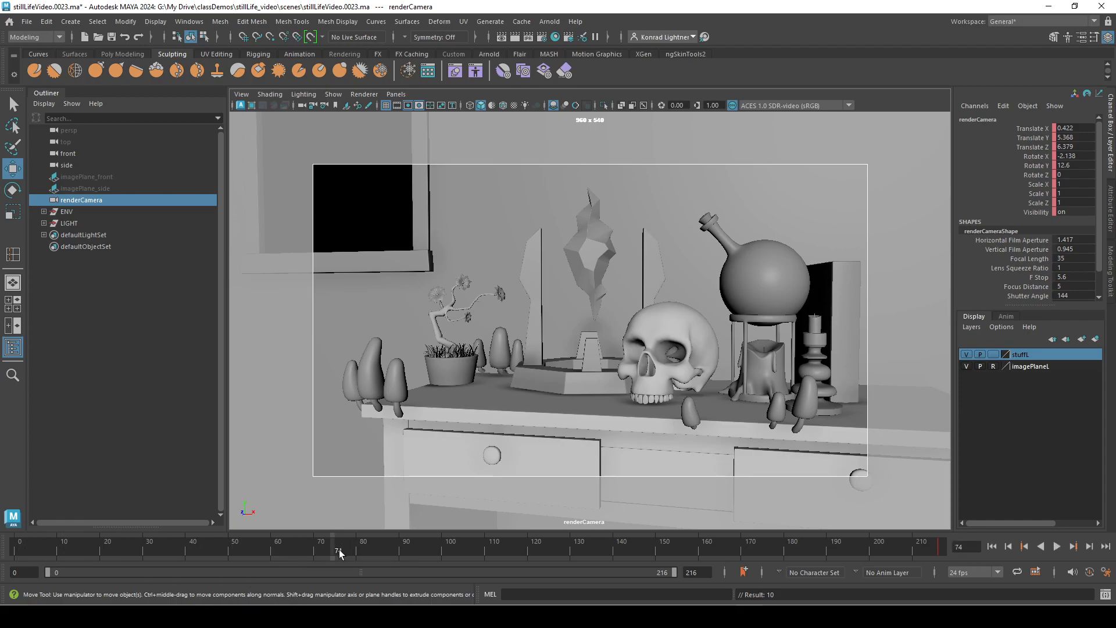
pyautogui.click(327, 550)
pyautogui.keyDown('alt'); pyautogui.moveTo(604, 367); pyautogui.dragTo(545, 367, button='right'); pyautogui.keyUp('alt')
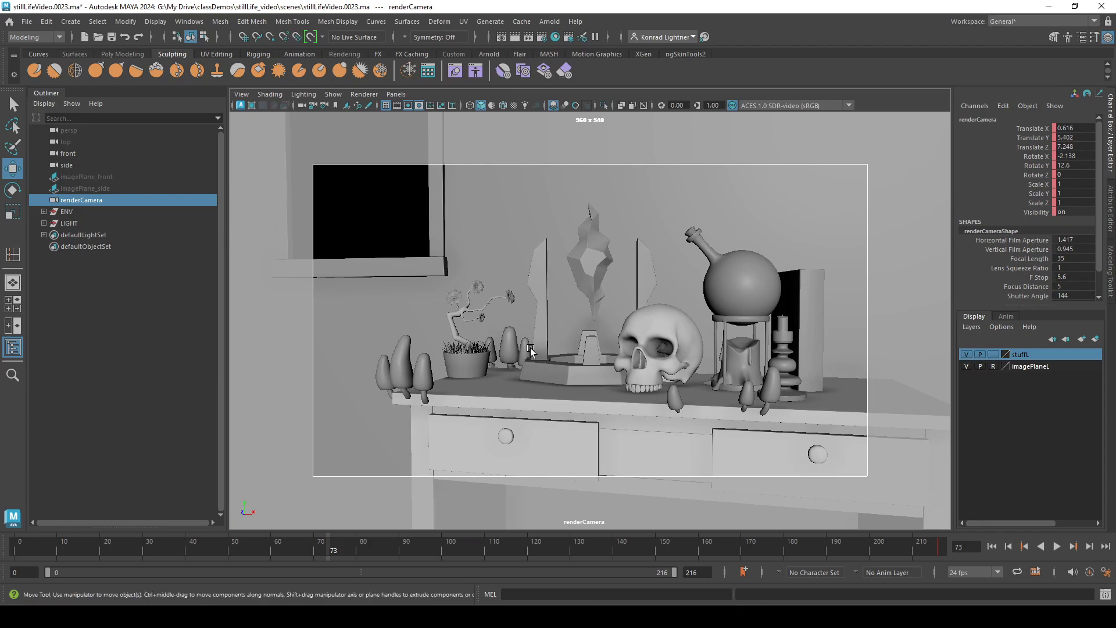
pyautogui.keyDown('alt'); pyautogui.moveTo(533, 357); pyautogui.dragTo(531, 357, button='right'); pyautogui.keyUp('alt')
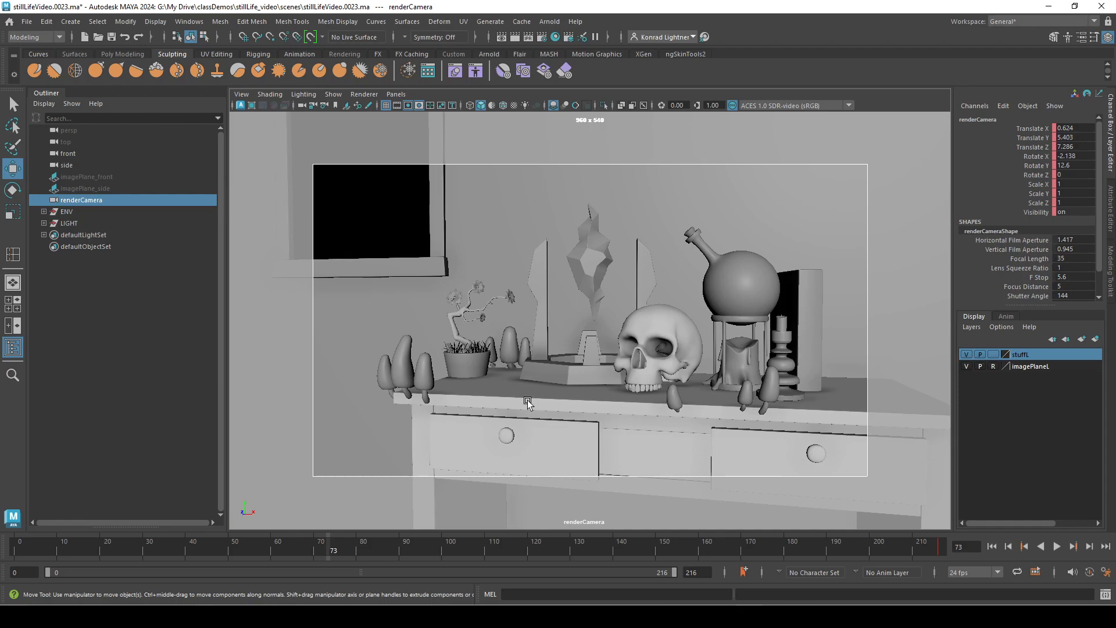
pyautogui.press('s')
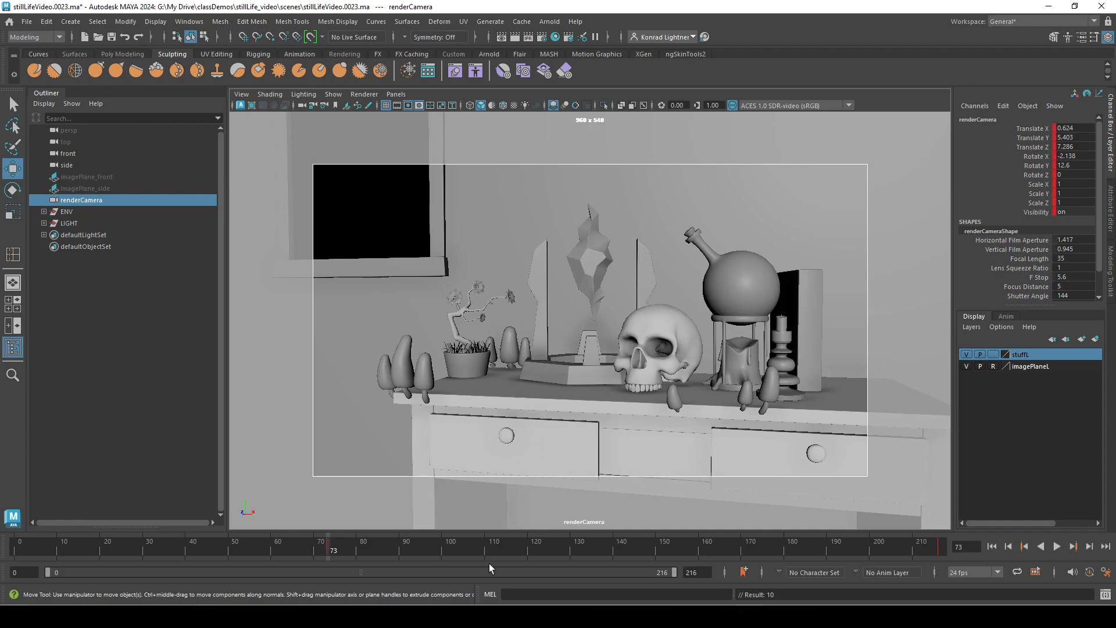
# Review the camera move between its two keys by playing it, selecting the whole timeline range and scrubbing through it
pyautogui.hotkey('alt', 'v')
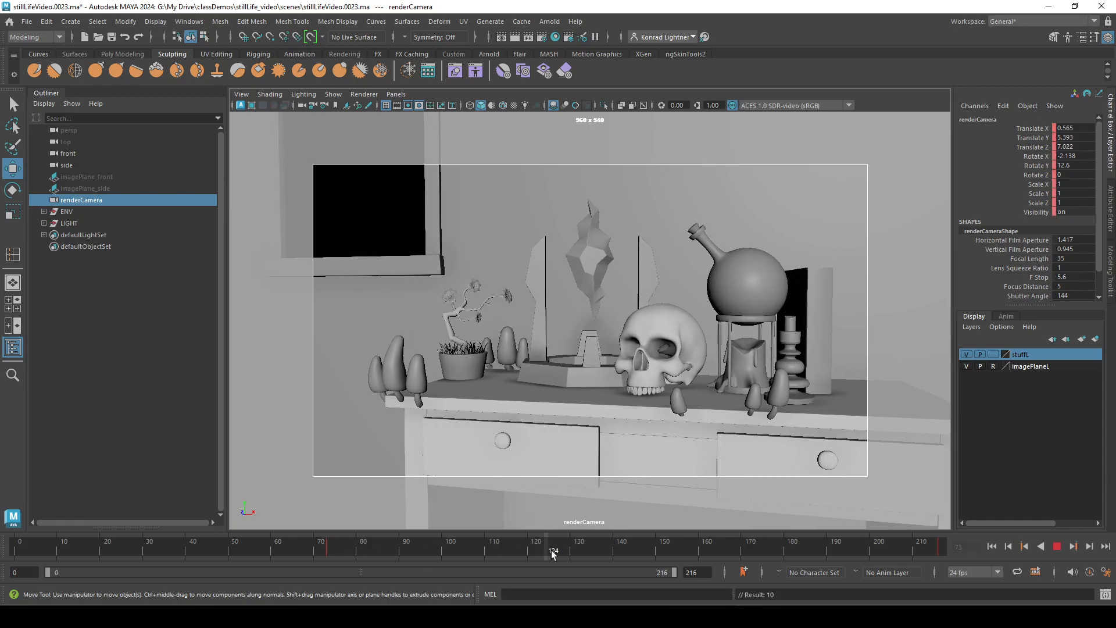
pyautogui.click(330, 543)
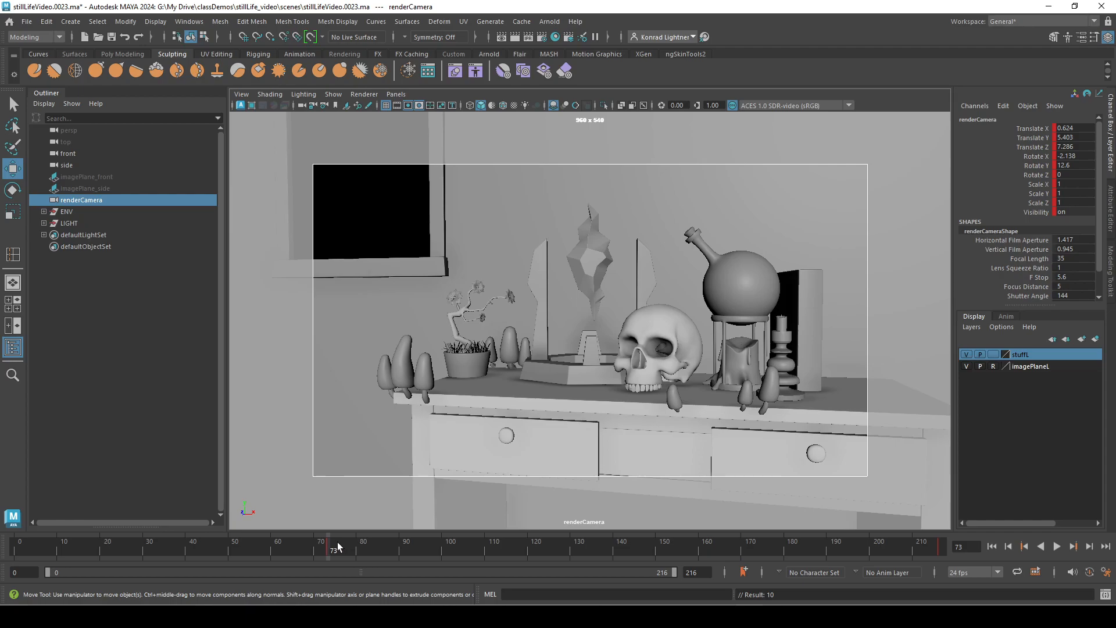
pyautogui.moveTo(322, 546)
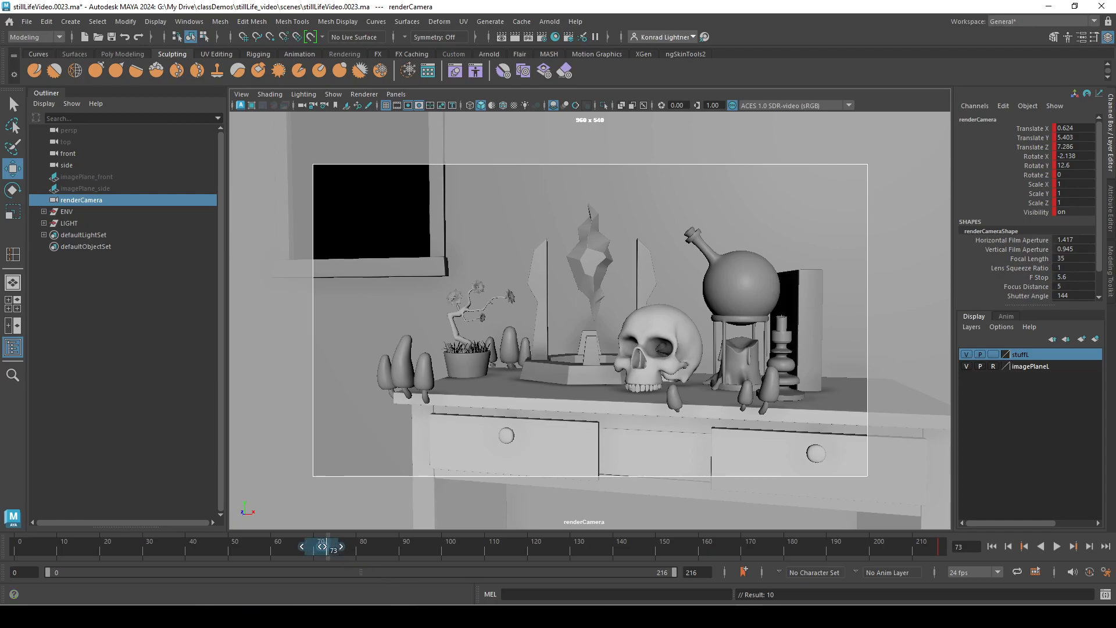
pyautogui.click(394, 549)
pyautogui.doubleClick(394, 550)
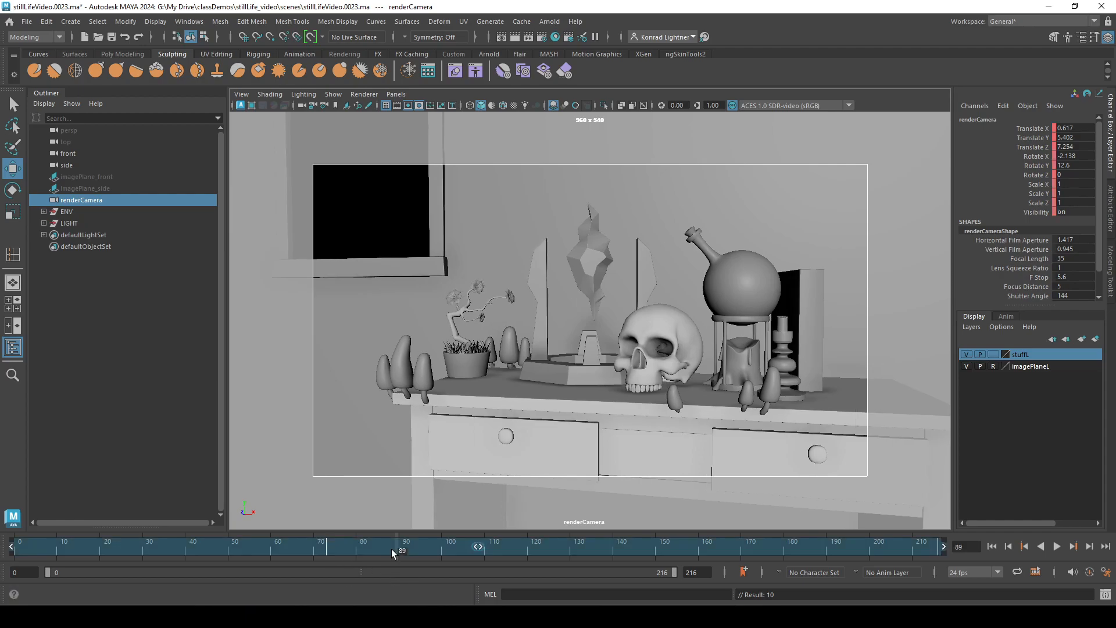
pyautogui.click(360, 552)
pyautogui.click(439, 551)
pyautogui.click(361, 553)
pyautogui.click(259, 552)
pyautogui.click(436, 554)
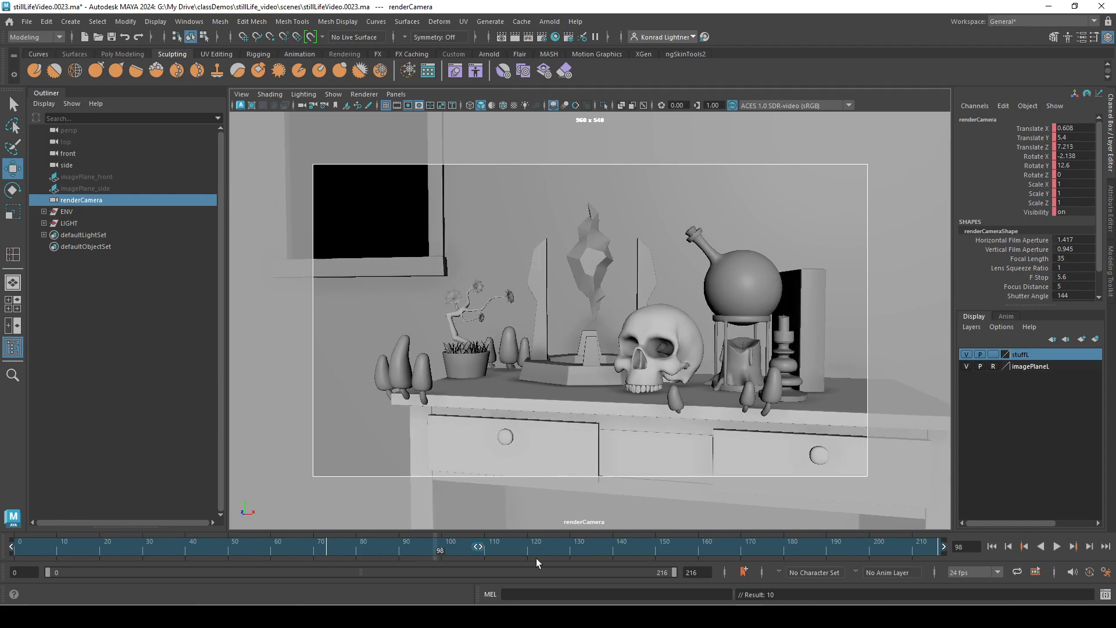
pyautogui.click(881, 552)
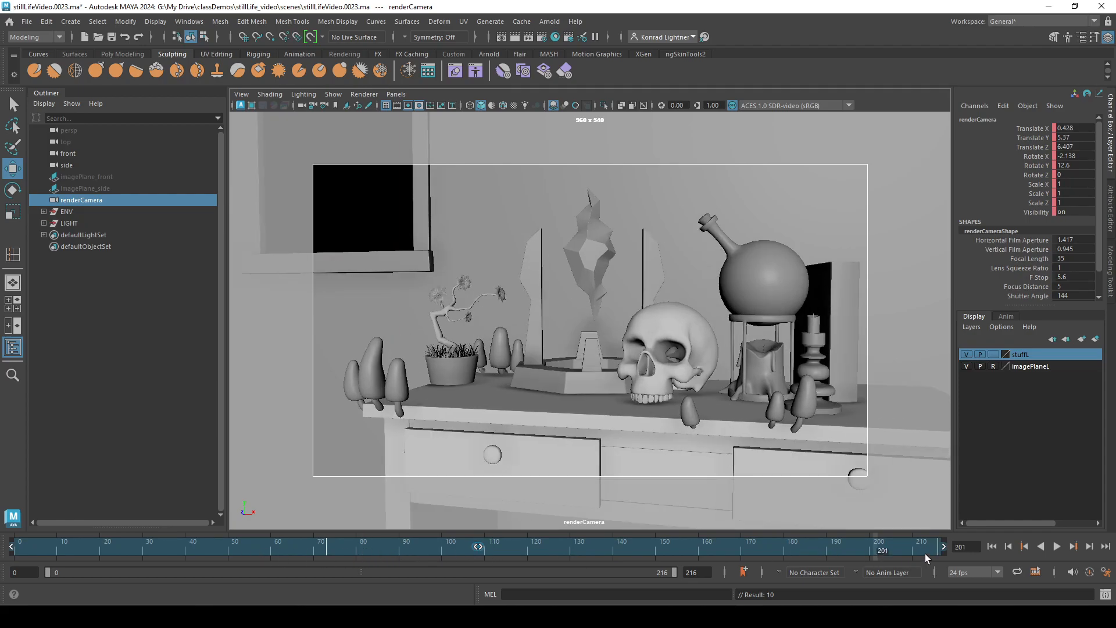
# Try selecting short frame ranges on the timeline, including one around the key at frame 73
pyautogui.keyDown('shift'); pyautogui.moveTo(657, 549); pyautogui.dragTo(713, 549); pyautogui.keyUp('shift')
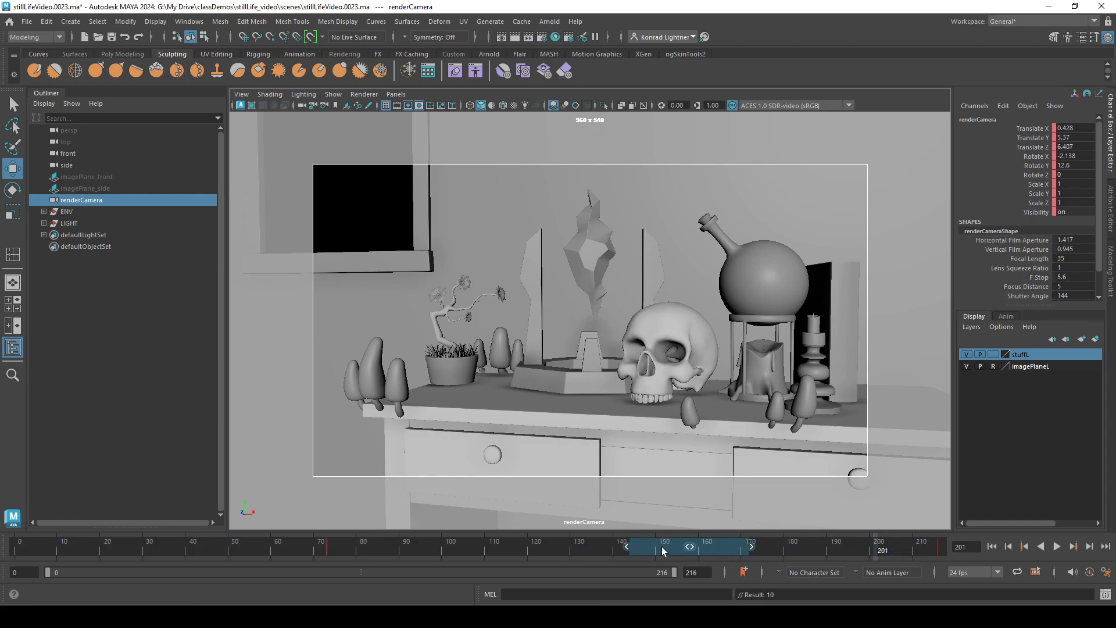
pyautogui.click(608, 549)
pyautogui.keyDown('shift'); pyautogui.moveTo(360, 553); pyautogui.dragTo(317, 549); pyautogui.keyUp('shift')
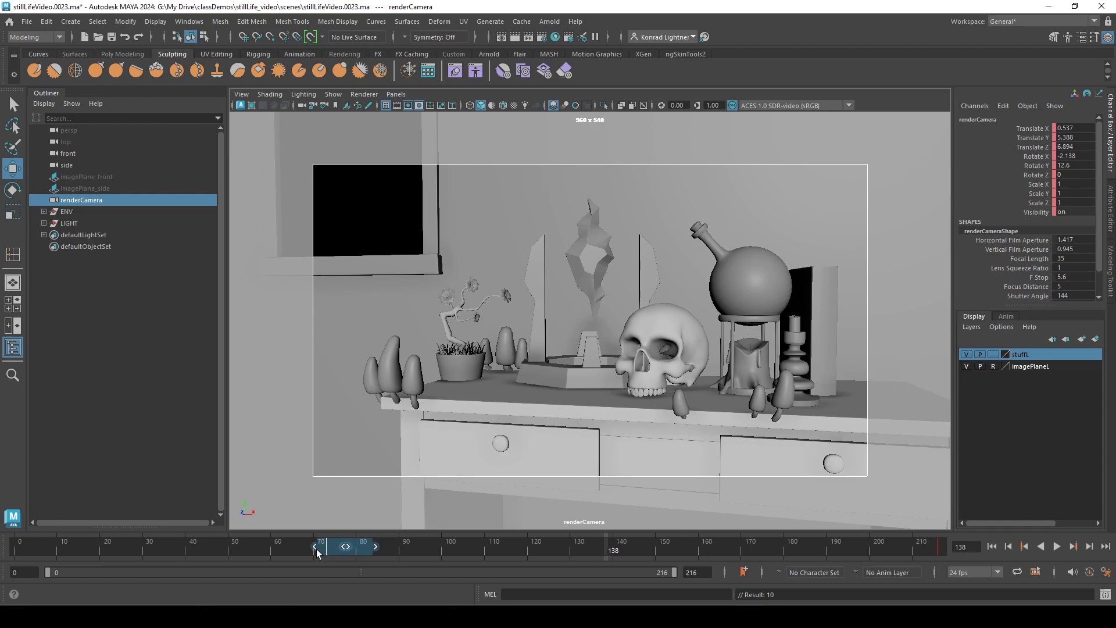
pyautogui.click(420, 549)
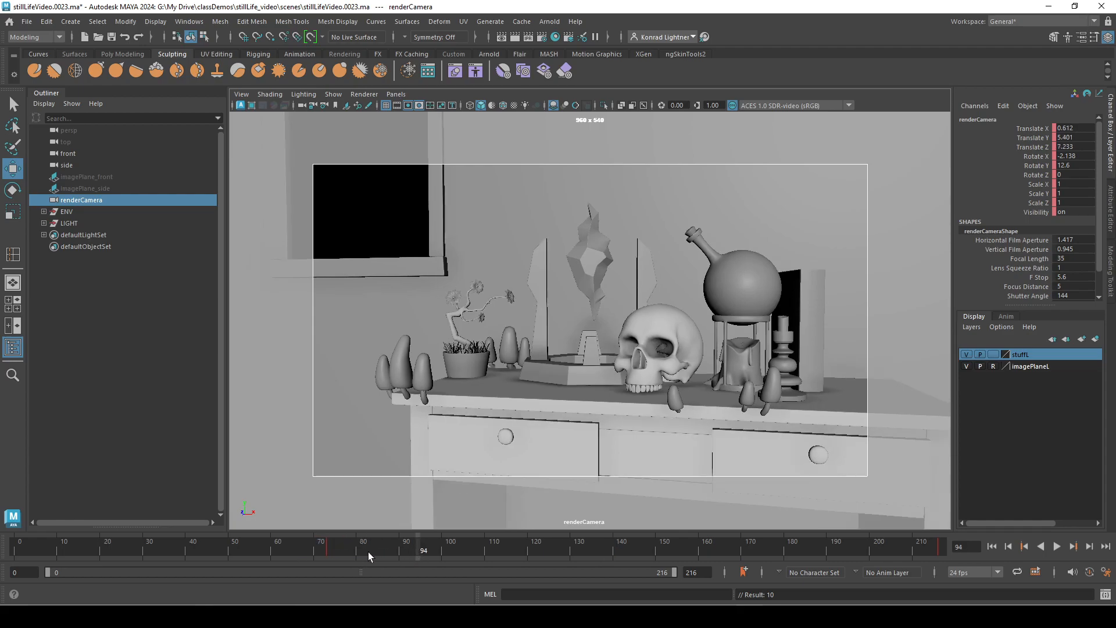
pyautogui.keyDown('shift'); pyautogui.moveTo(315, 546); pyautogui.dragTo(446, 556); pyautogui.keyUp('shift')
pyautogui.hotkey('ctrl', 'z')
pyautogui.click(464, 544)
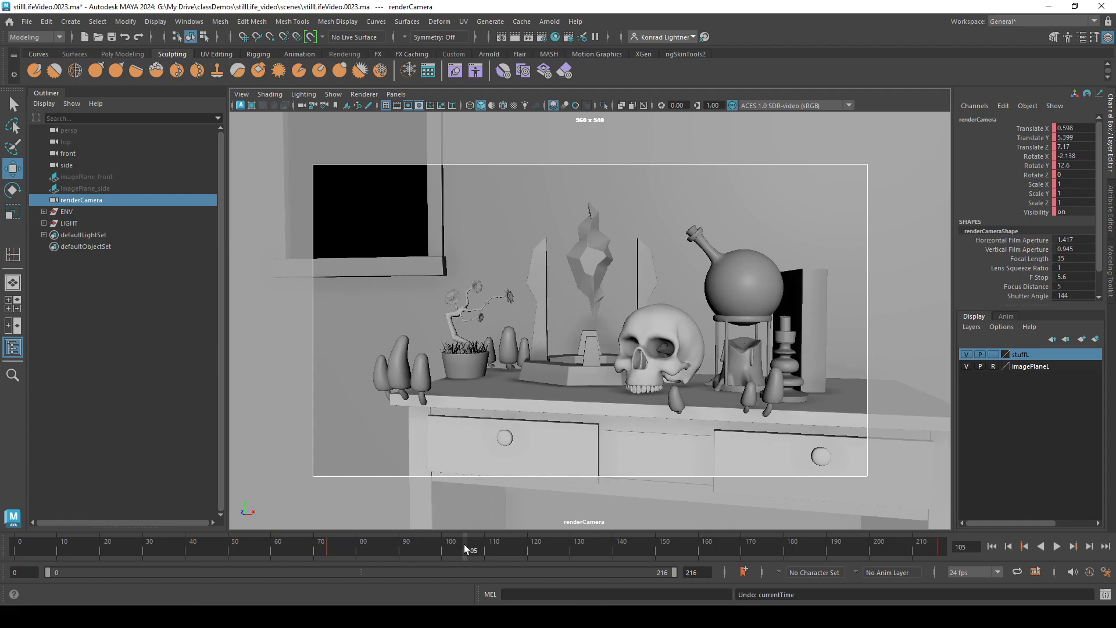
# Cut the camera key at frame 73 and paste it at frame 0
pyautogui.click(384, 549)
pyautogui.click(330, 550)
pyautogui.rightClick(329, 549)
pyautogui.moveTo(377, 386)
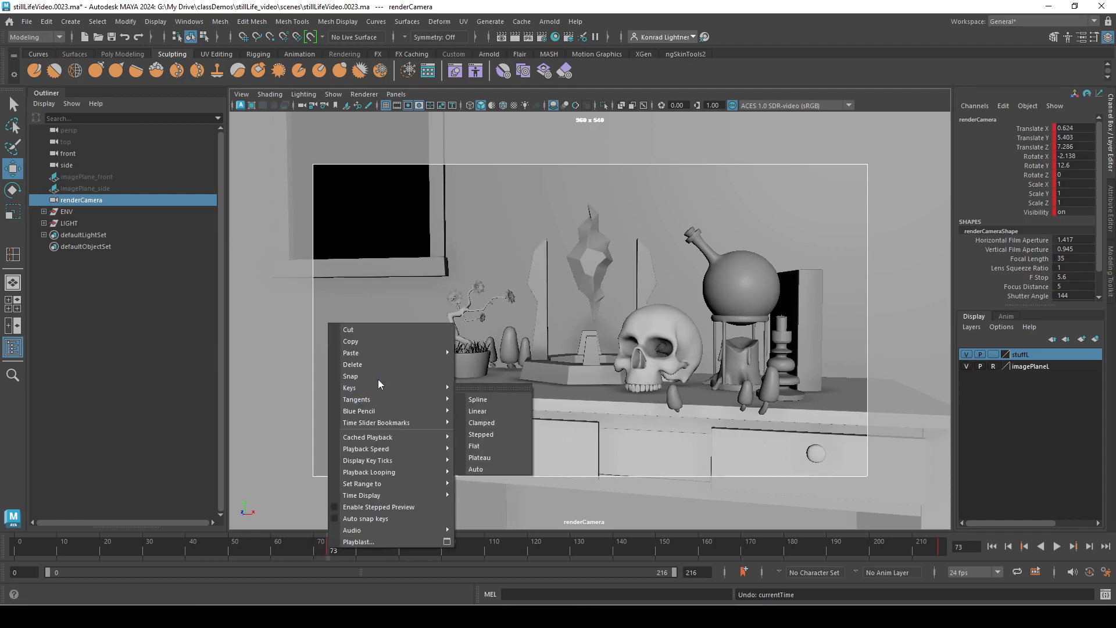
pyautogui.click(386, 329)
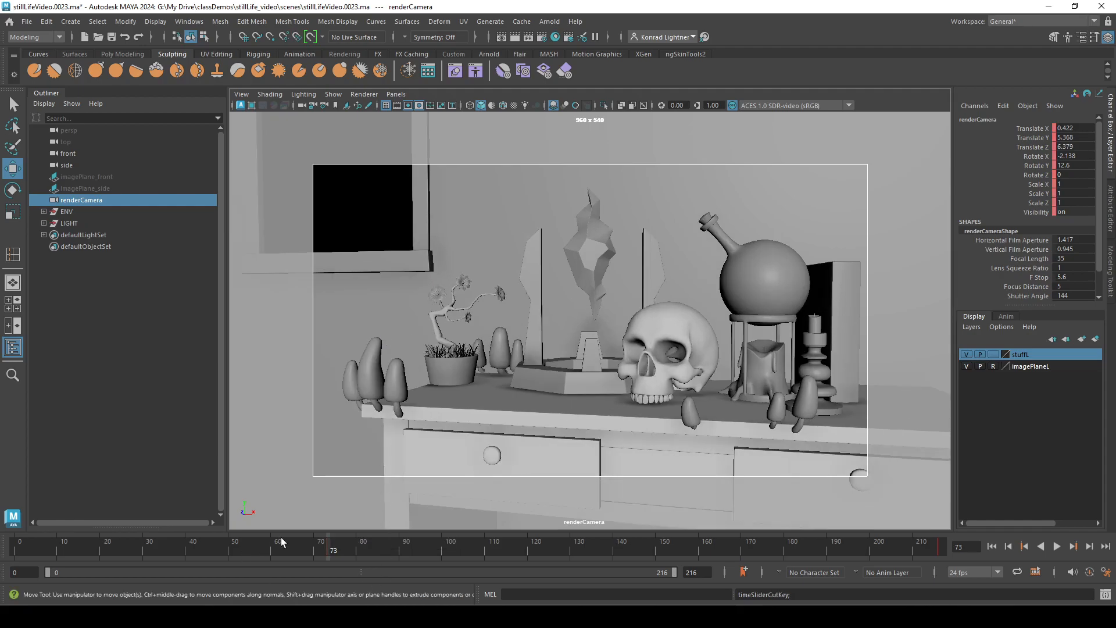
pyautogui.moveTo(321, 551); pyautogui.dragTo(143, 552)
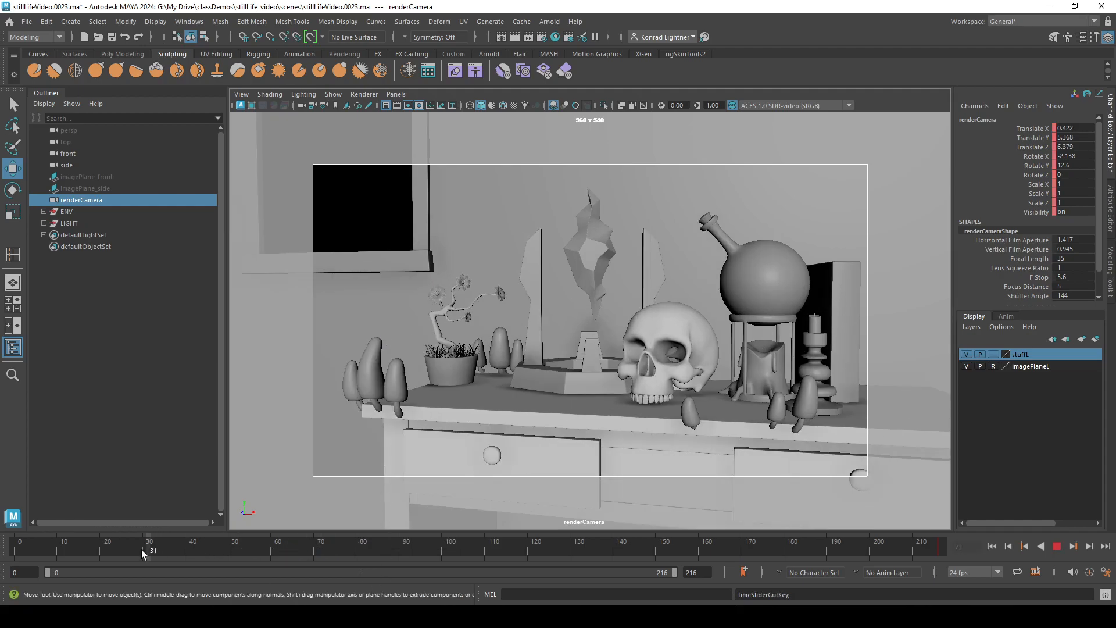
pyautogui.rightClick(21, 550)
pyautogui.moveTo(86, 360)
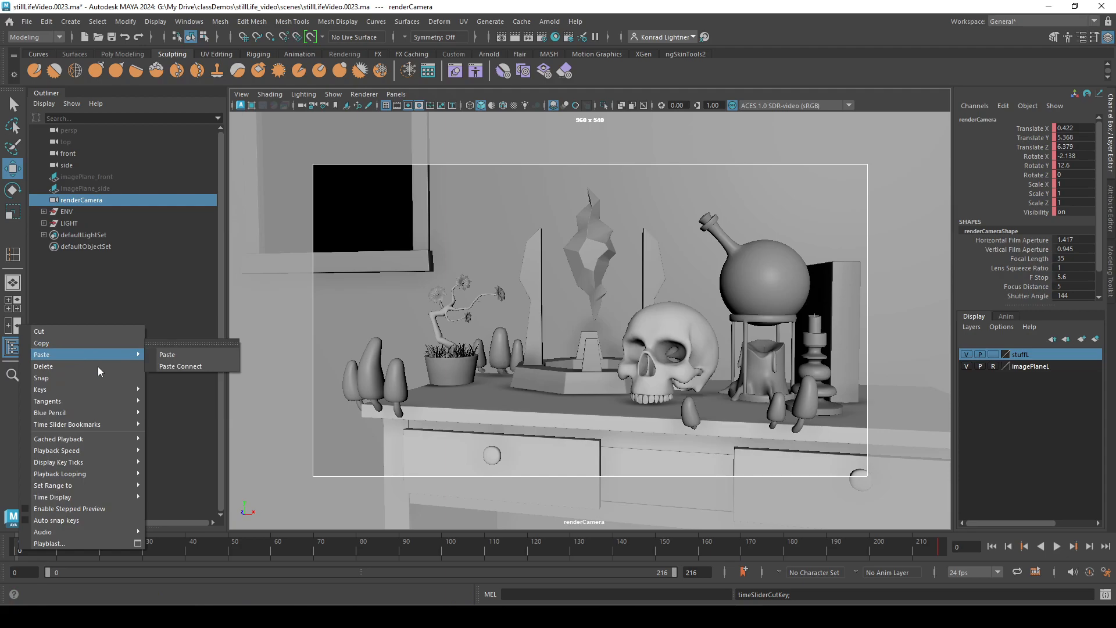
pyautogui.click(190, 354)
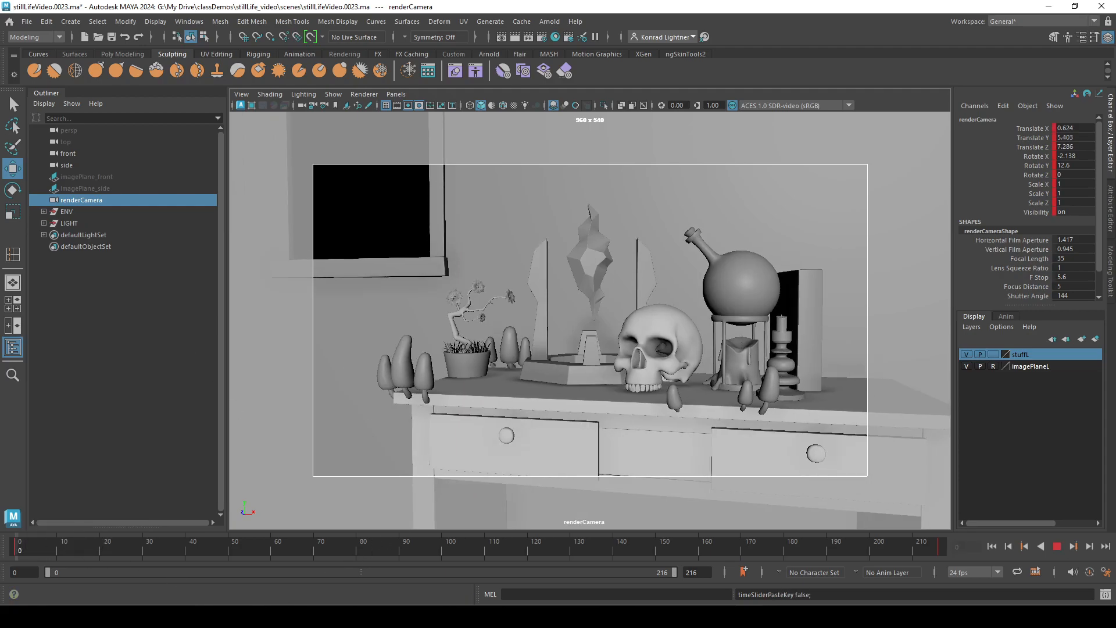
# Play the move through, dolly renderCamera closer at frame 216 to about 5.41 in Translate Z, and key it there
pyautogui.click(1056, 548)
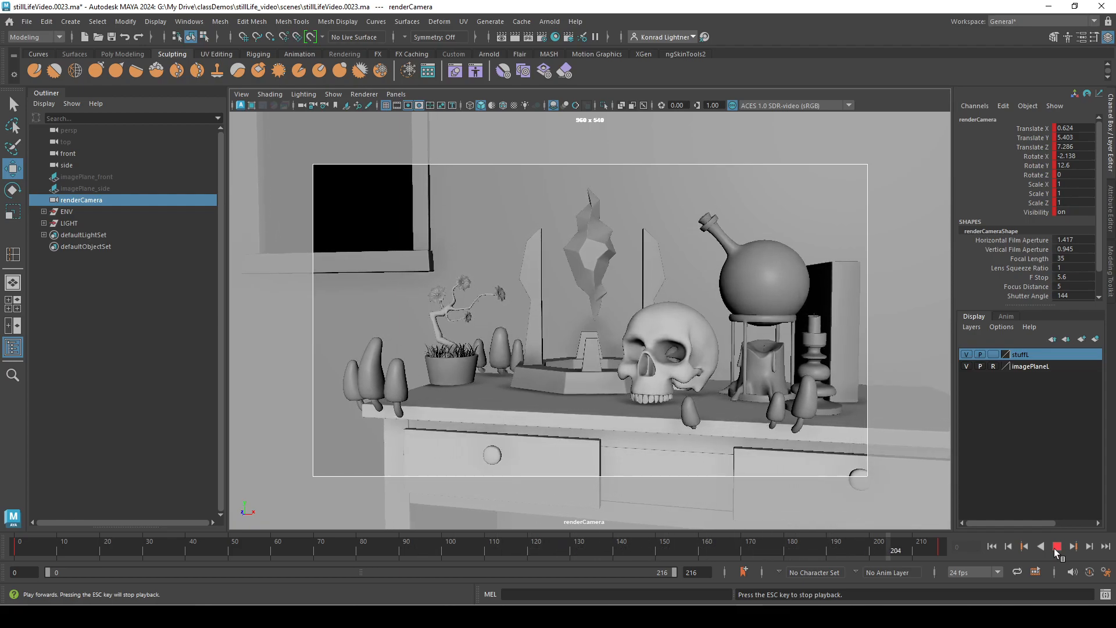
pyautogui.click(1054, 549)
pyautogui.moveTo(862, 556); pyautogui.dragTo(973, 557)
pyautogui.keyDown('alt'); pyautogui.moveTo(571, 307); pyautogui.dragTo(631, 315, button='right'); pyautogui.keyUp('alt')
pyautogui.press('s')
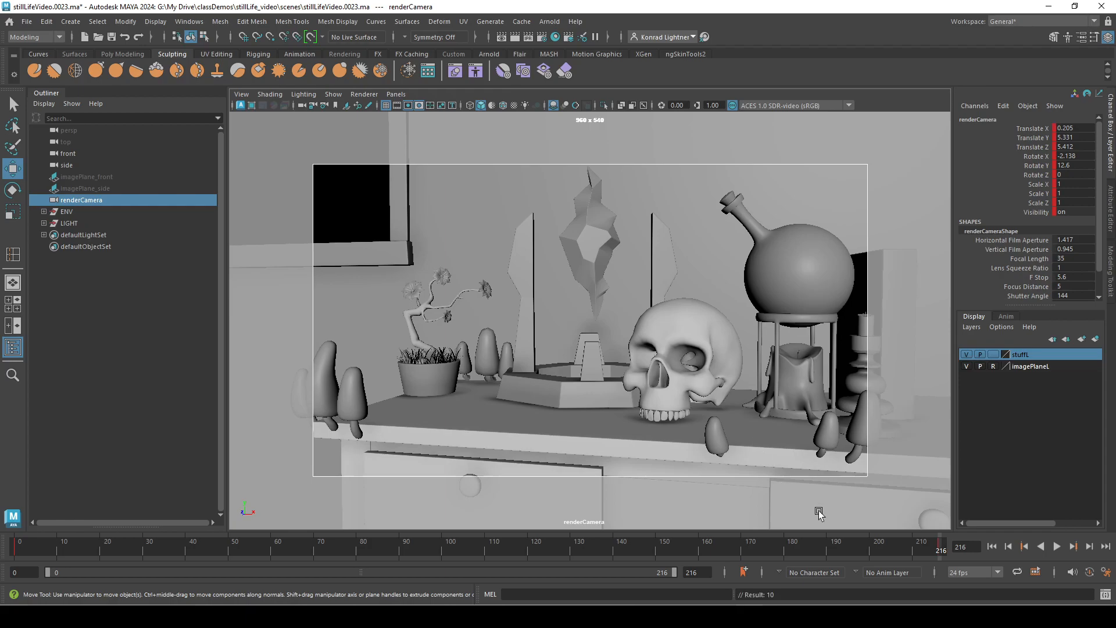
# Play the camera push-in from frame 0 to review it, and return to frame 0
pyautogui.moveTo(941, 546); pyautogui.dragTo(7, 558)
pyautogui.click(1056, 546)
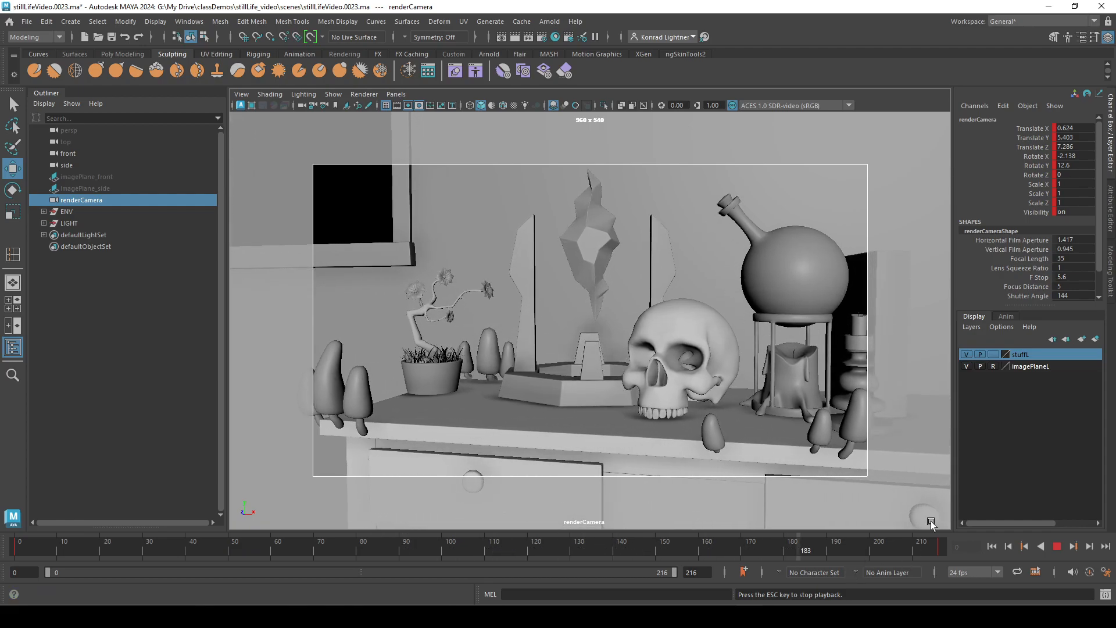
pyautogui.click(1057, 545)
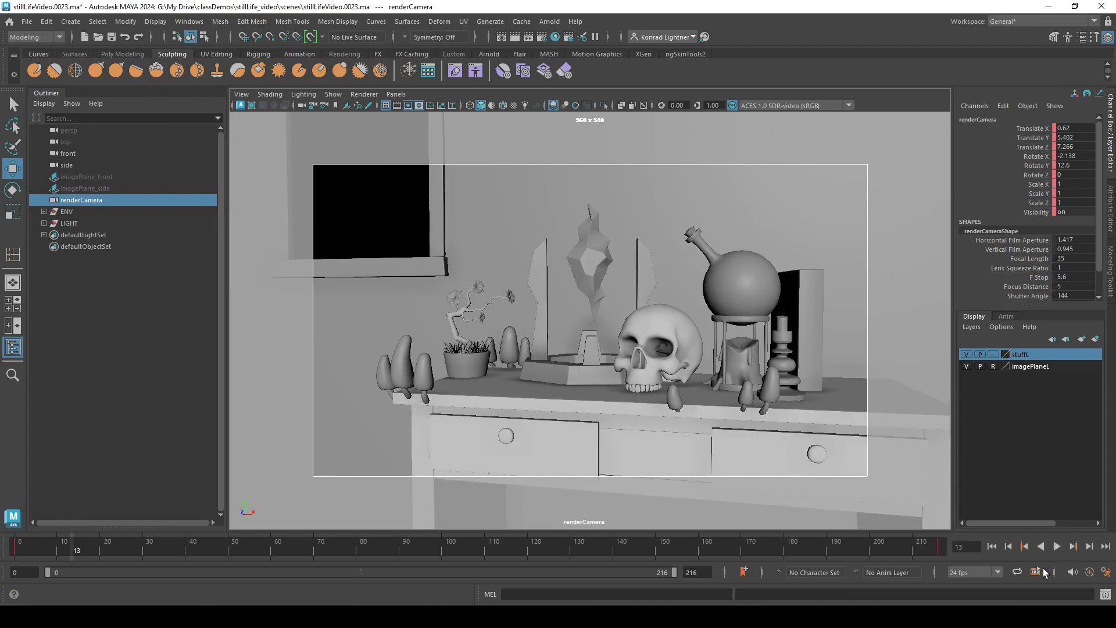
pyautogui.moveTo(197, 550); pyautogui.dragTo(15, 549)
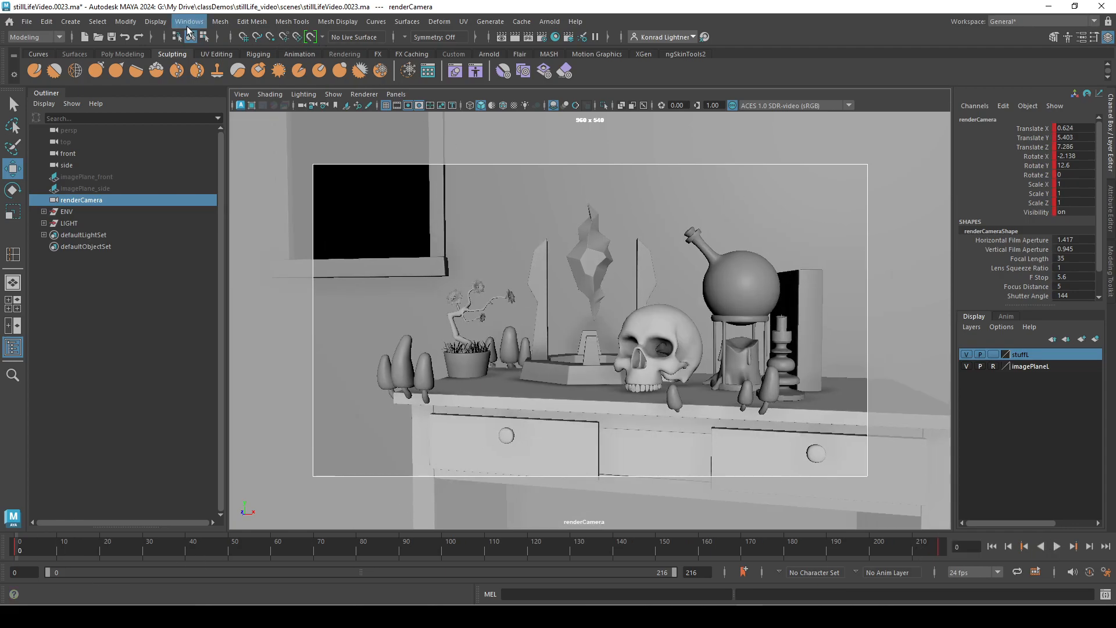
# Open the Graph Editor for renderCamera and enlarge its window to show the curves clearly
pyautogui.click(188, 22)
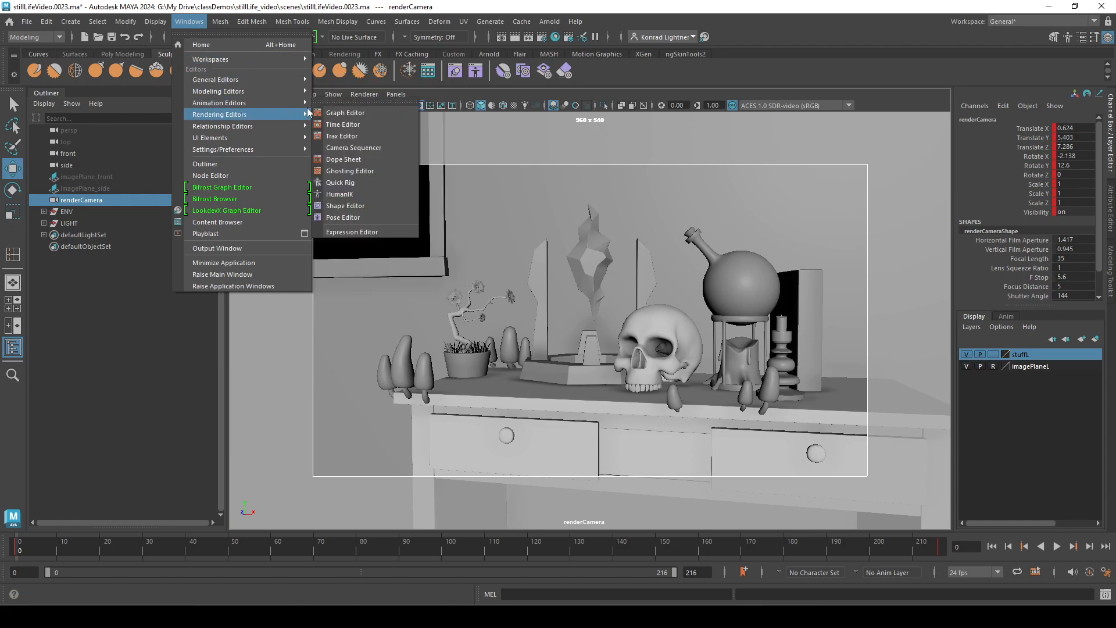
pyautogui.click(345, 112)
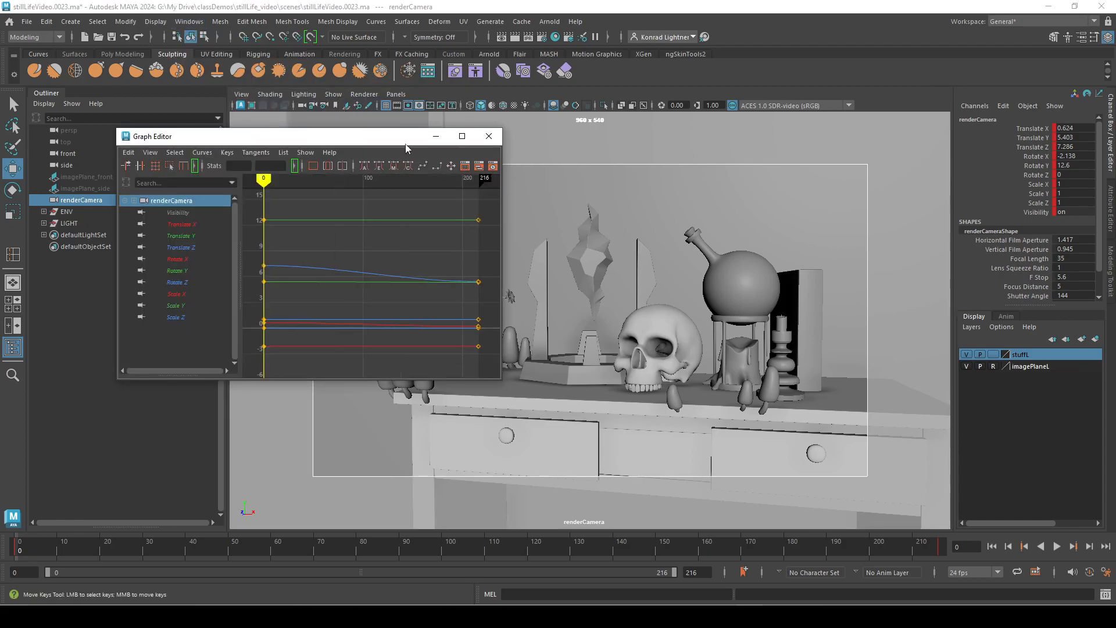
pyautogui.moveTo(361, 140); pyautogui.dragTo(475, 134)
pyautogui.moveTo(617, 372); pyautogui.dragTo(700, 481)
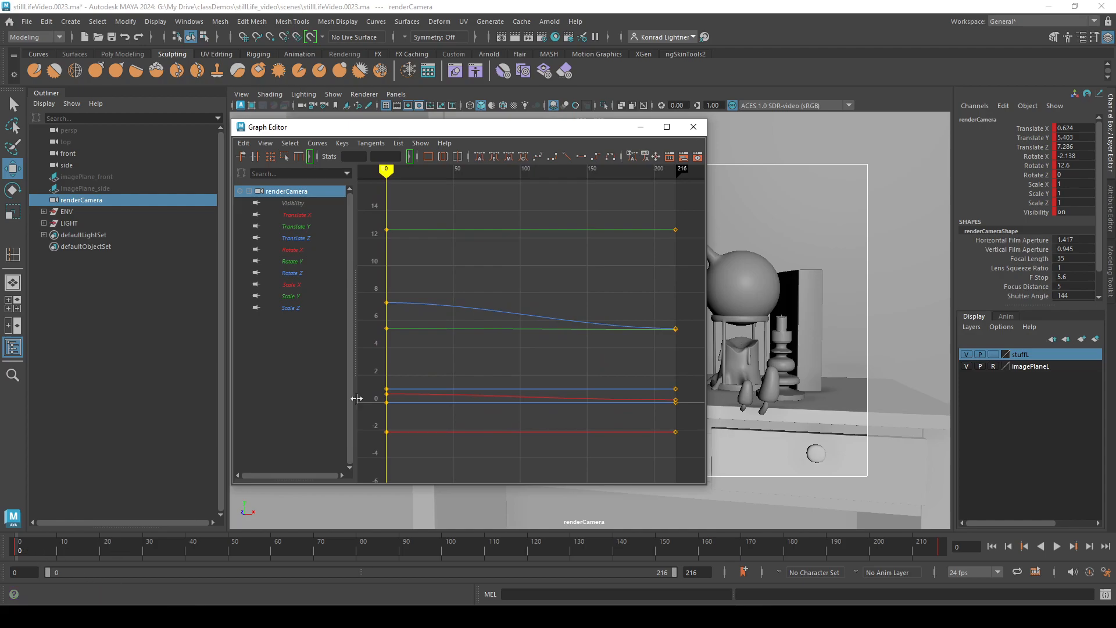
# Examine renderCamera's Translate X, Translate Y, Translate Z, Rotate X and Rotate Y animation curves one by one
pyautogui.click(302, 215)
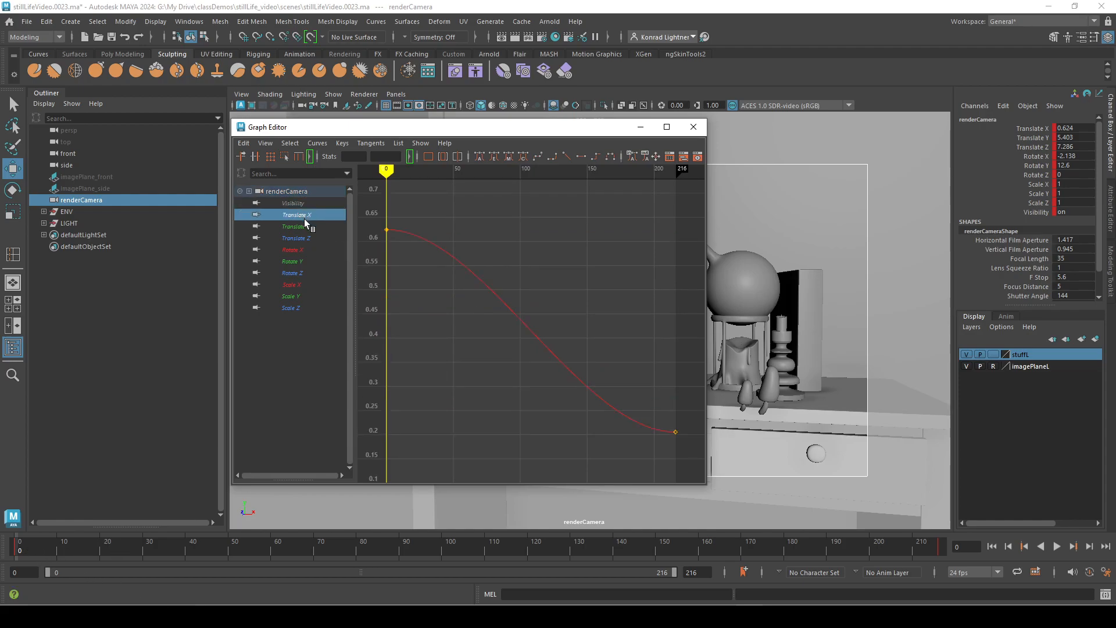
pyautogui.click(305, 226)
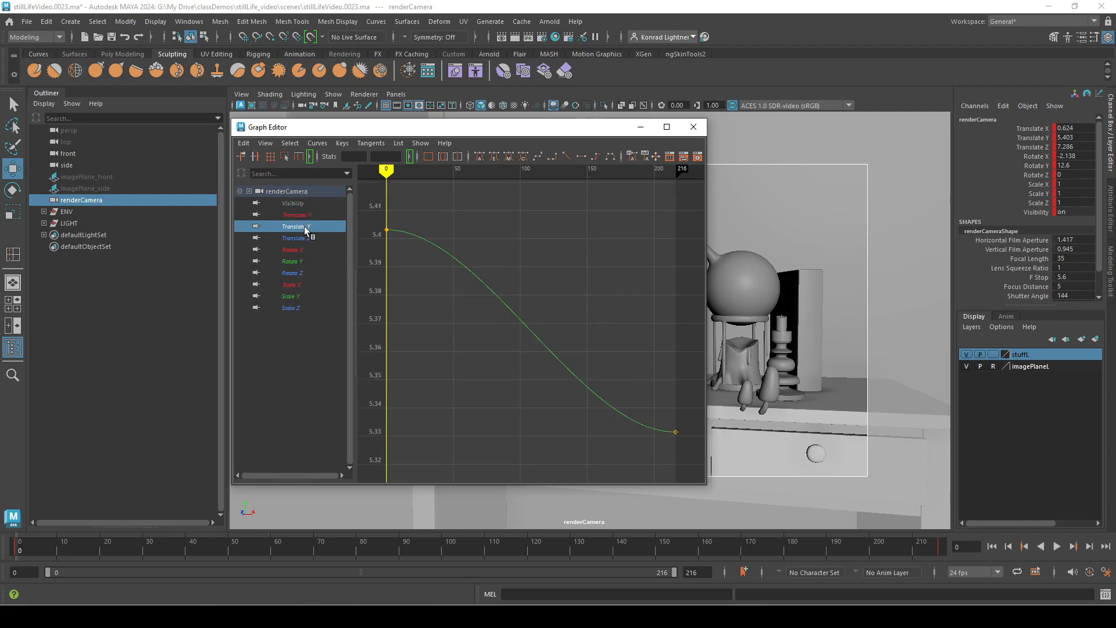
pyautogui.click(304, 237)
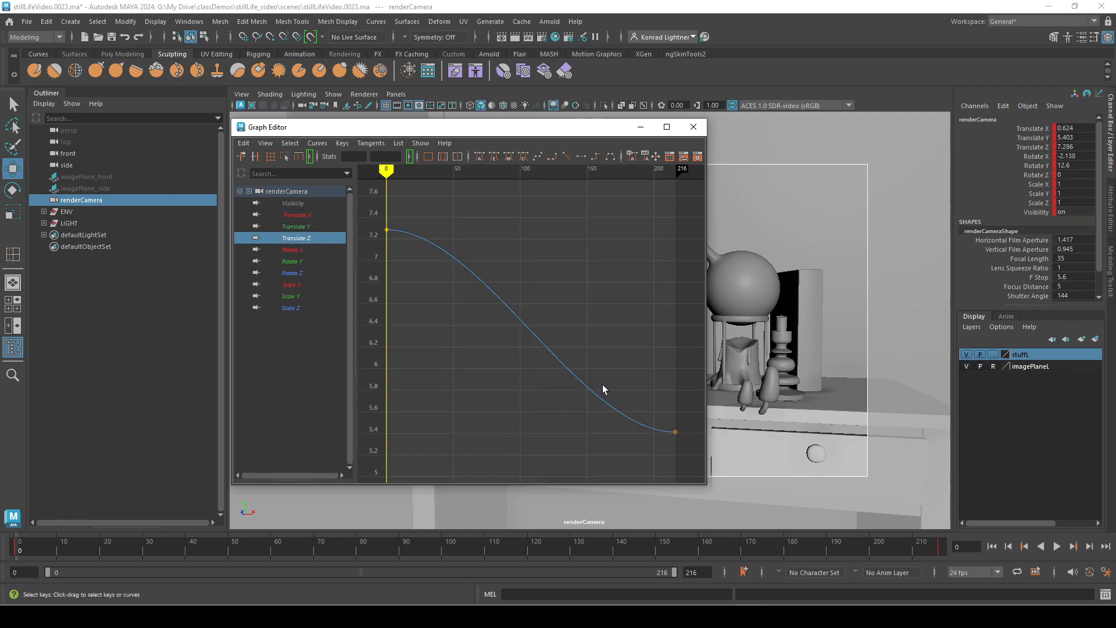
pyautogui.click(304, 251)
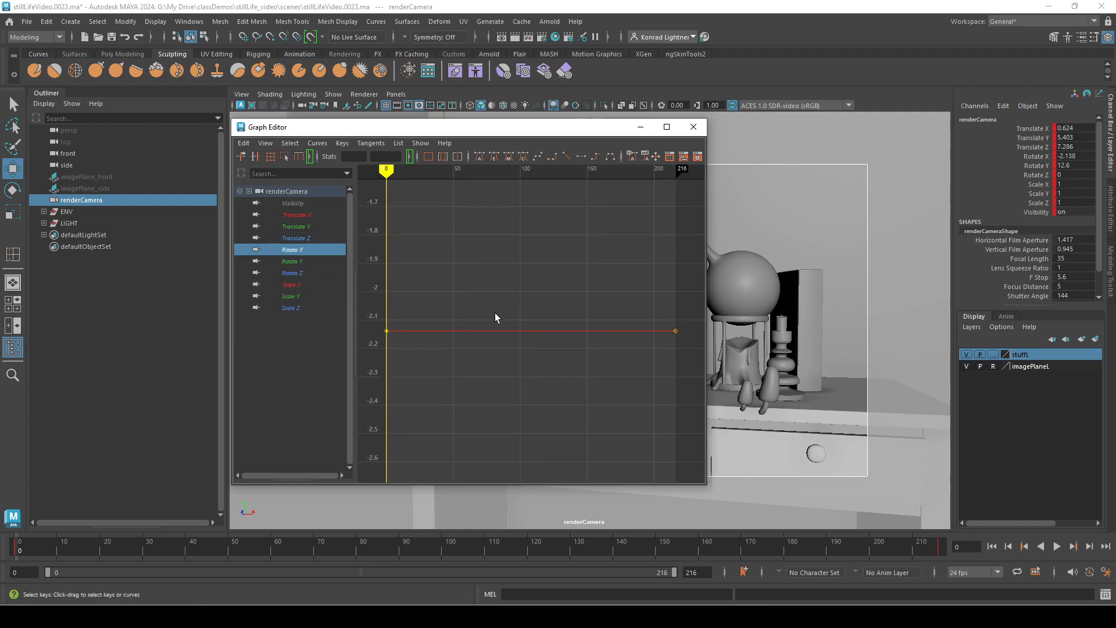
pyautogui.click(319, 260)
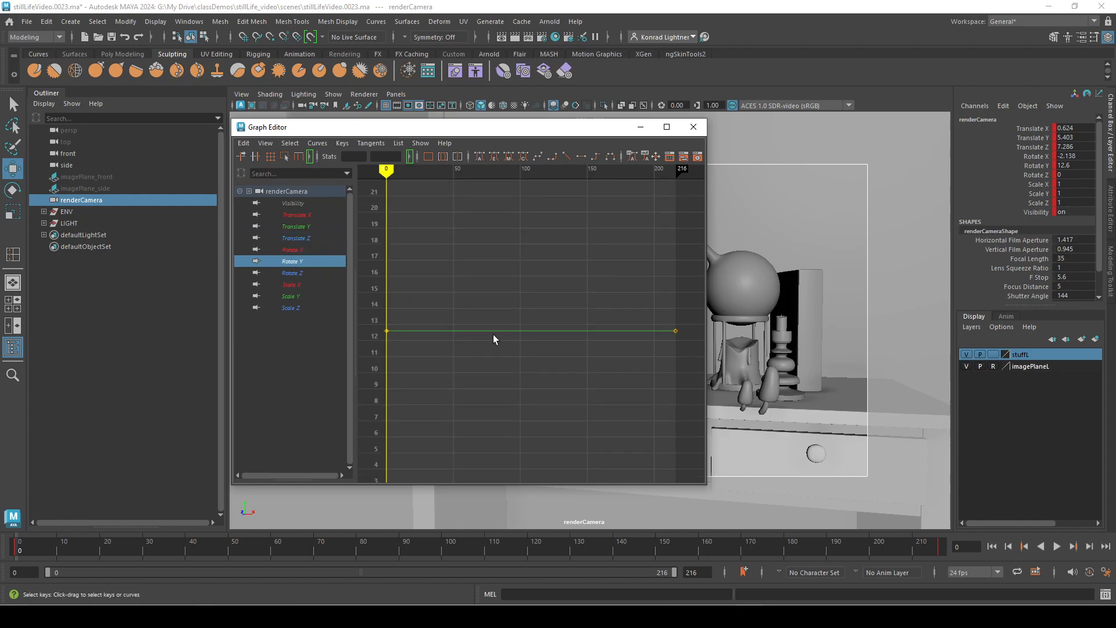
# Examine renderCamera's Rotate Z, Scale X, Scale Y and Scale Z animation curves, and return to the Rotate X curve
pyautogui.click(291, 272)
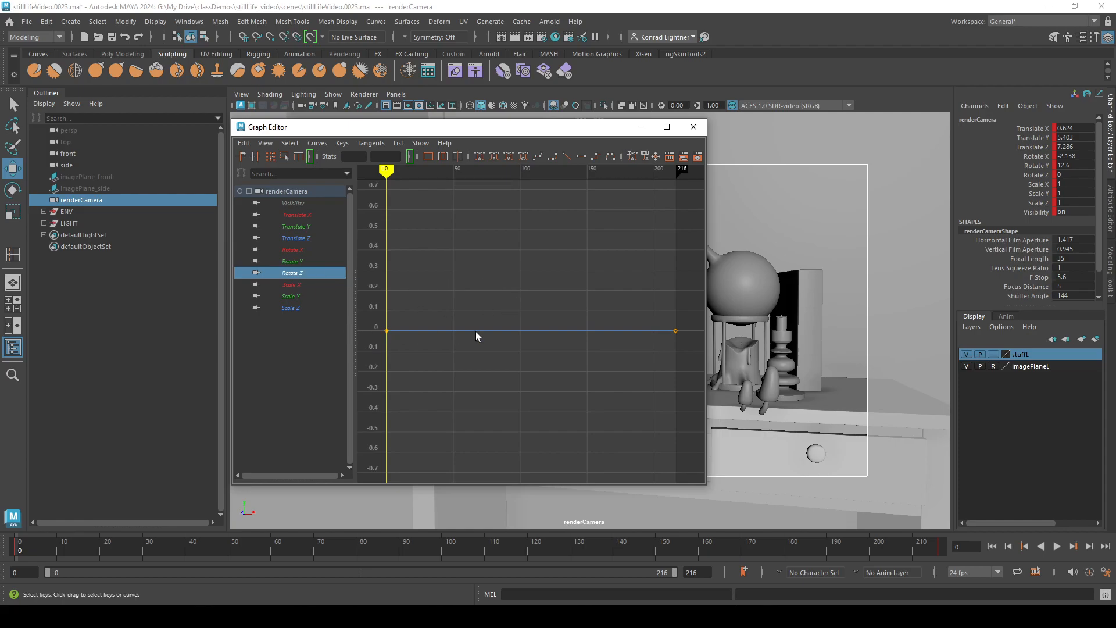
pyautogui.click(291, 287)
pyautogui.click(301, 295)
pyautogui.click(296, 303)
pyautogui.click(299, 283)
pyautogui.click(298, 305)
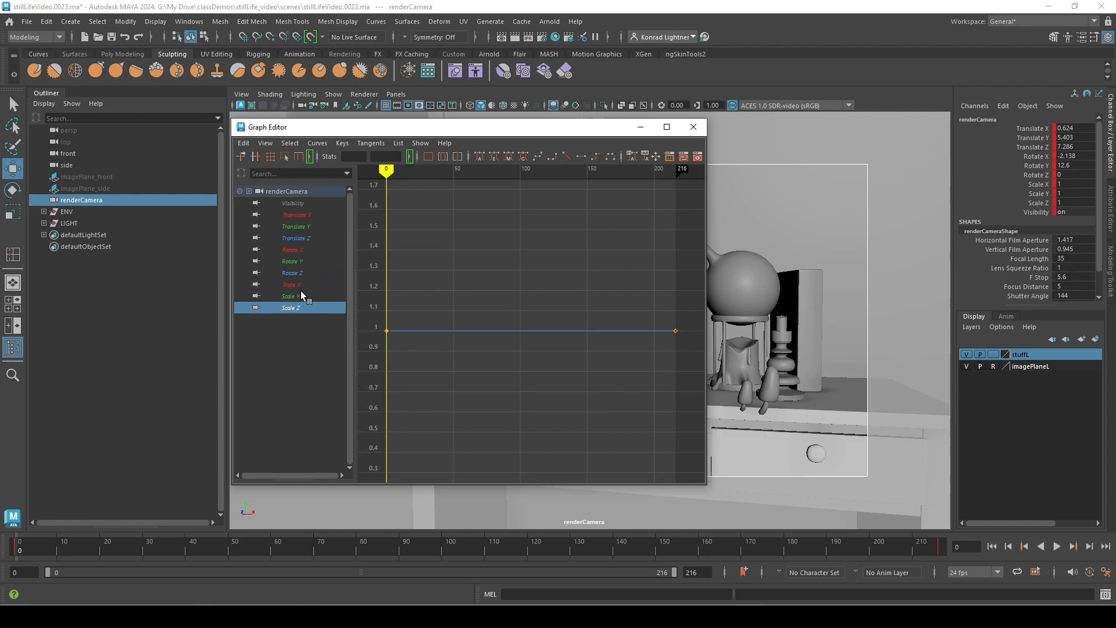
pyautogui.click(296, 248)
# Display renderCamera's Translate X, Translate Y and Translate Z curves together and maximize the Graph Editor window
pyautogui.click(303, 237)
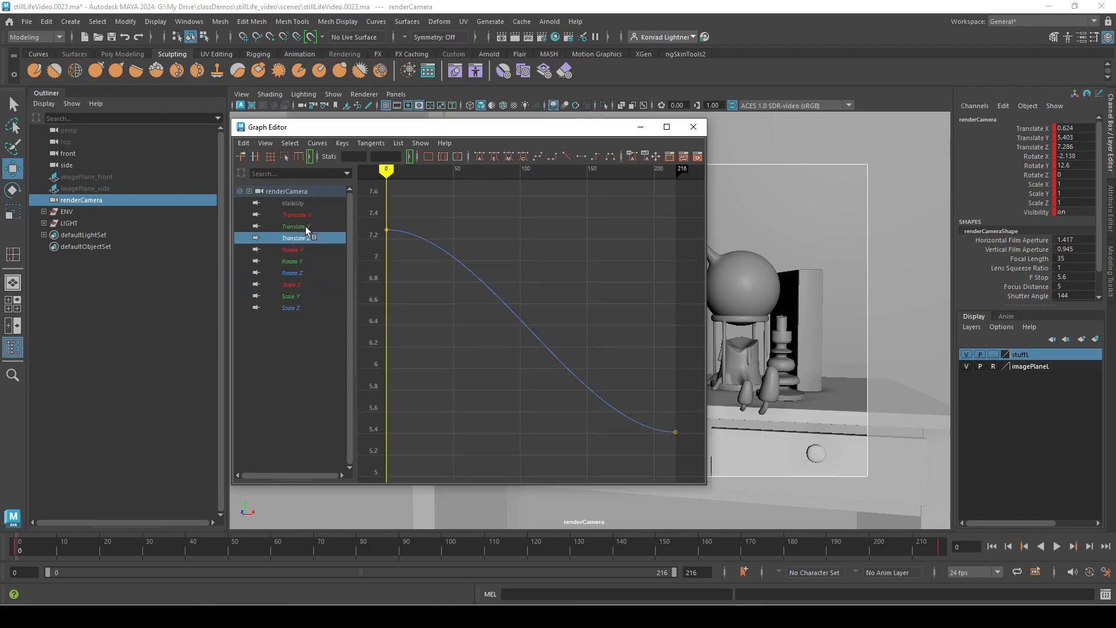
pyautogui.keyDown('shift'); pyautogui.click(305, 226); pyautogui.keyUp('shift')
pyautogui.keyDown('shift'); pyautogui.click(306, 216); pyautogui.keyUp('shift')
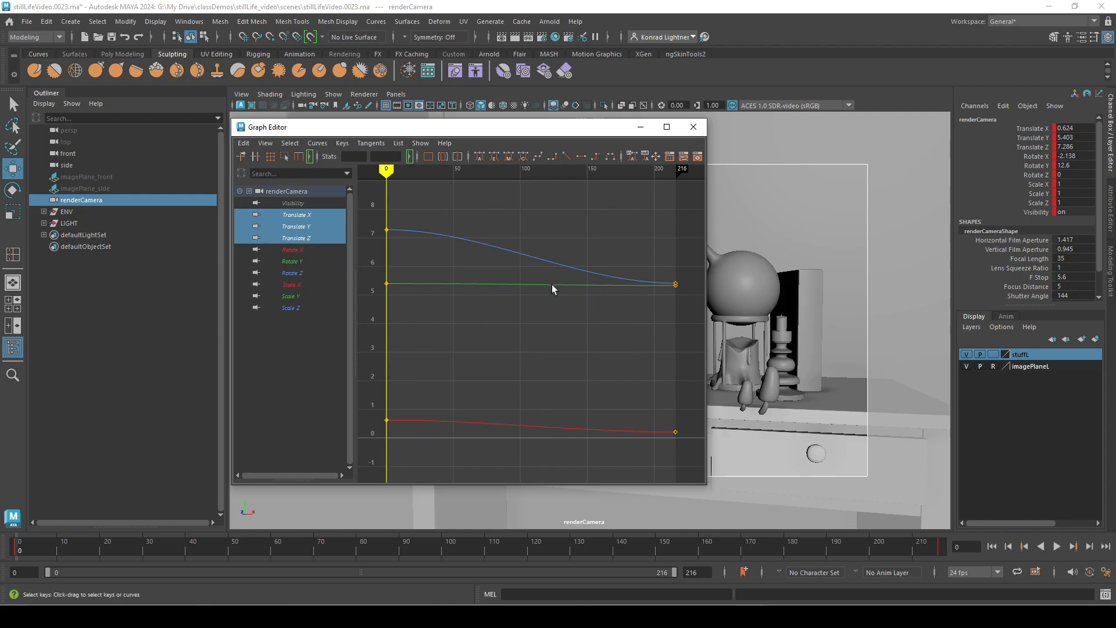
pyautogui.click(666, 126)
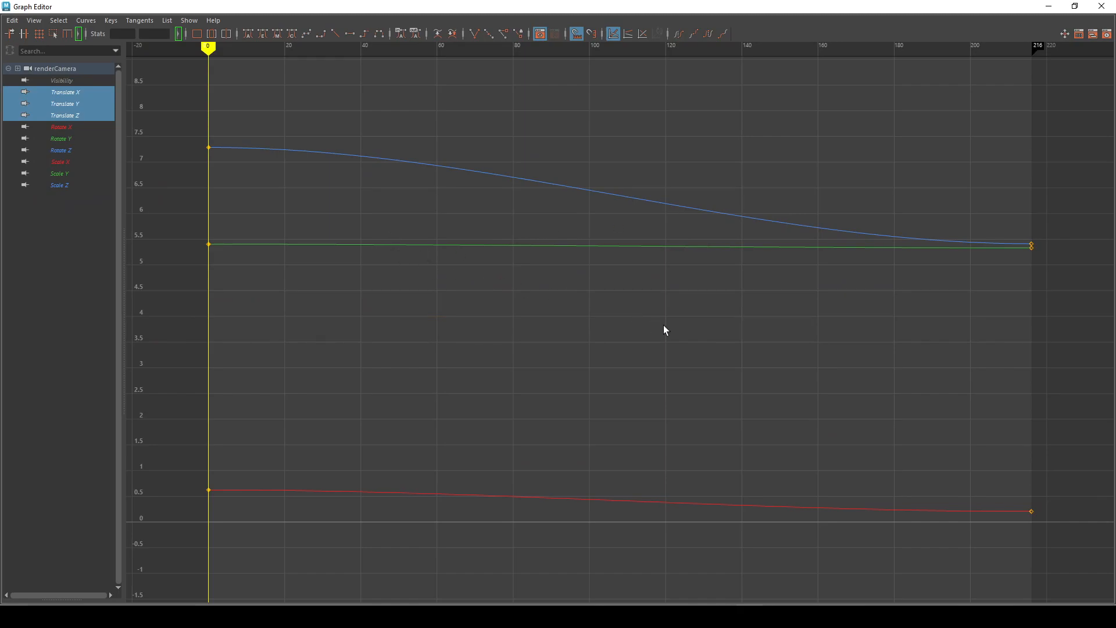
# Set the tangents of the Translate X, Translate Y and Translate Z keys at frame 0 to linear
pyautogui.scroll(-4, 663, 325)
pyautogui.scroll(5, 663, 324)
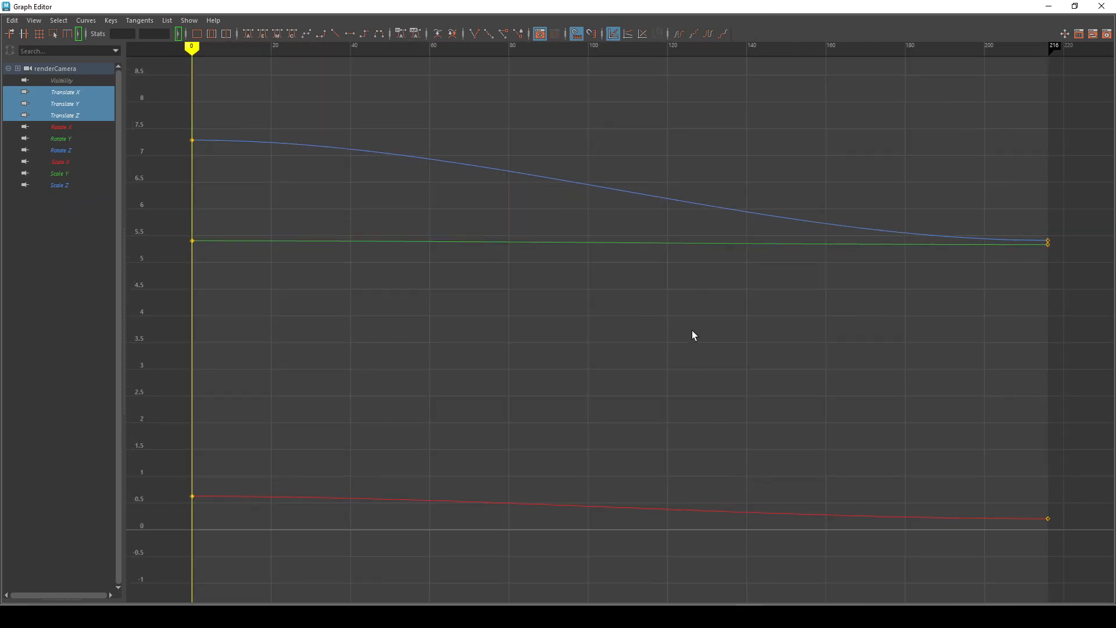
pyautogui.keyDown('alt'); pyautogui.moveTo(705, 292); pyautogui.dragTo(780, 312, button='middle'); pyautogui.keyUp('alt')
pyautogui.keyDown('alt'); pyautogui.moveTo(781, 312); pyautogui.dragTo(758, 333, button='right'); pyautogui.keyUp('alt')
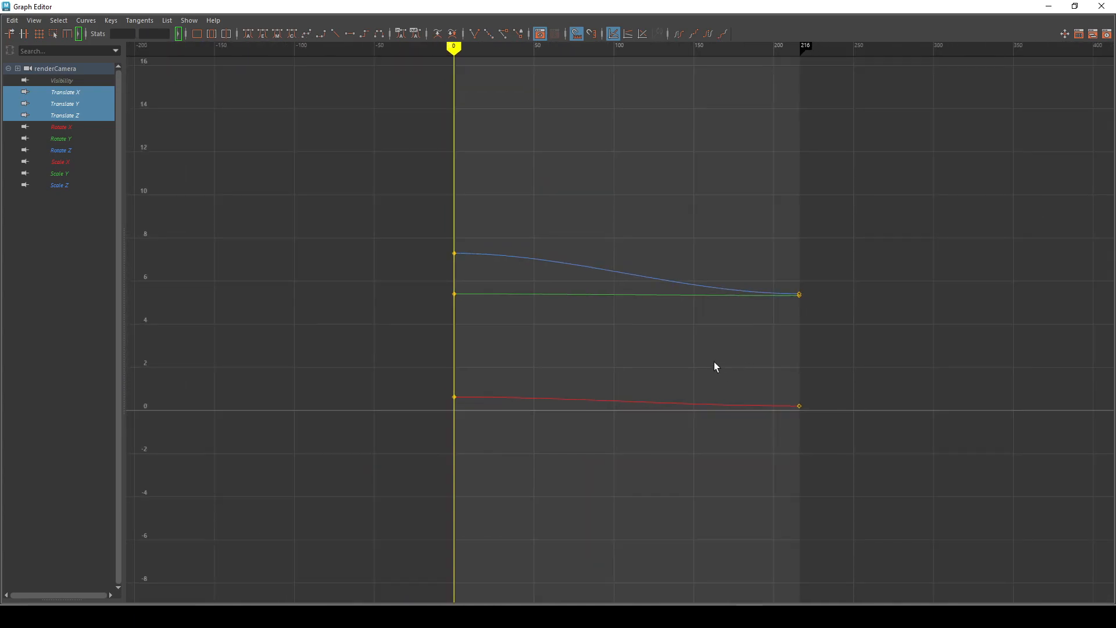
pyautogui.keyDown('alt'); pyautogui.moveTo(642, 362); pyautogui.dragTo(705, 362, button='right'); pyautogui.keyUp('alt')
pyautogui.keyDown('alt'); pyautogui.moveTo(714, 362); pyautogui.dragTo(722, 388, button='right'); pyautogui.keyUp('alt')
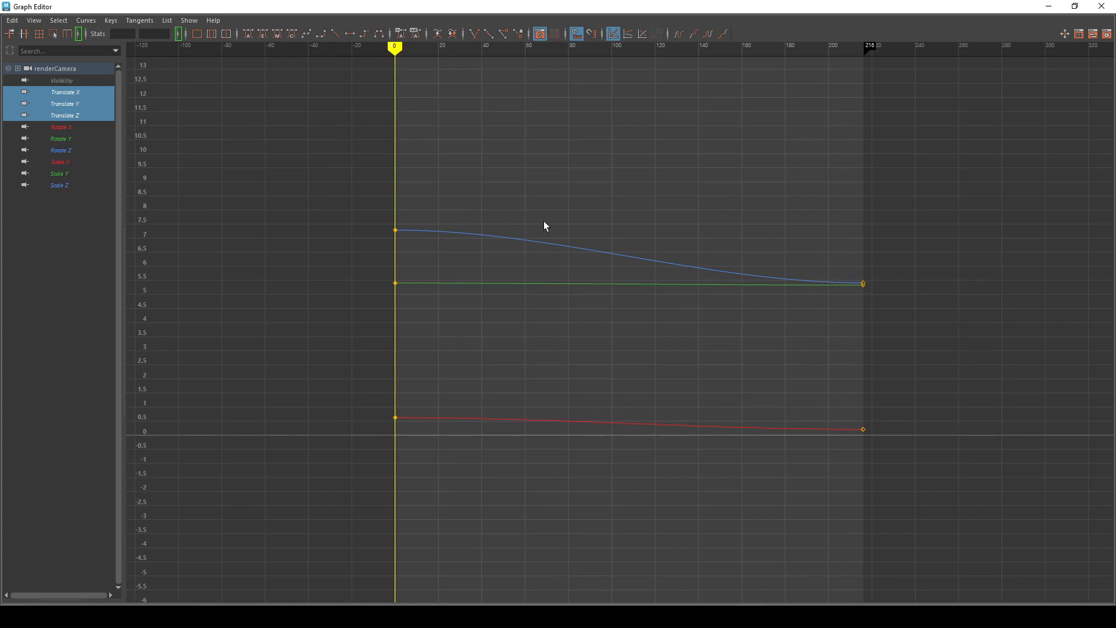
pyautogui.moveTo(337, 177); pyautogui.dragTo(446, 487)
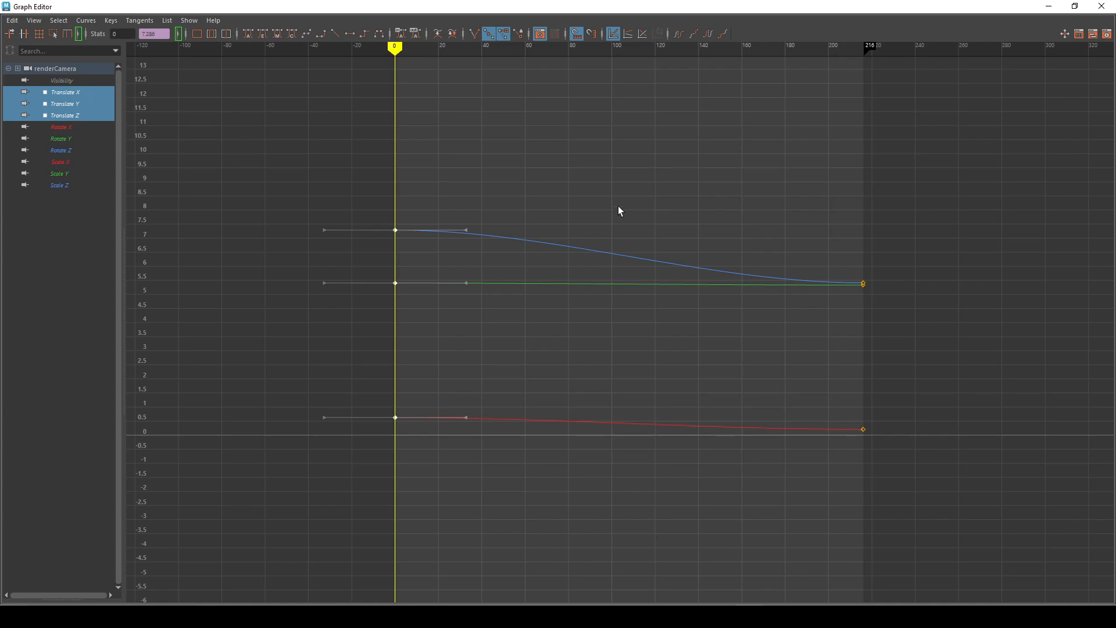
pyautogui.click(337, 37)
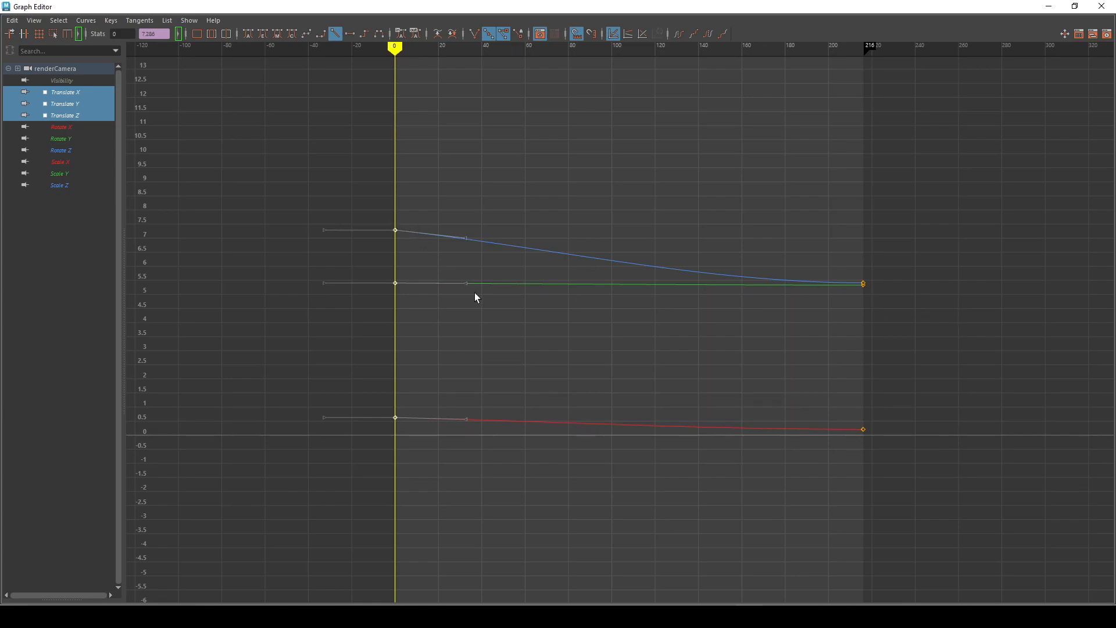
# Try to reshape the start of the Translate Z curve with its outgoing tangent handle at frame 0, and undo the change
pyautogui.moveTo(443, 210); pyautogui.dragTo(515, 278)
pyautogui.moveTo(467, 236); pyautogui.dragTo(511, 260)
pyautogui.hotkey('ctrl', 'z')
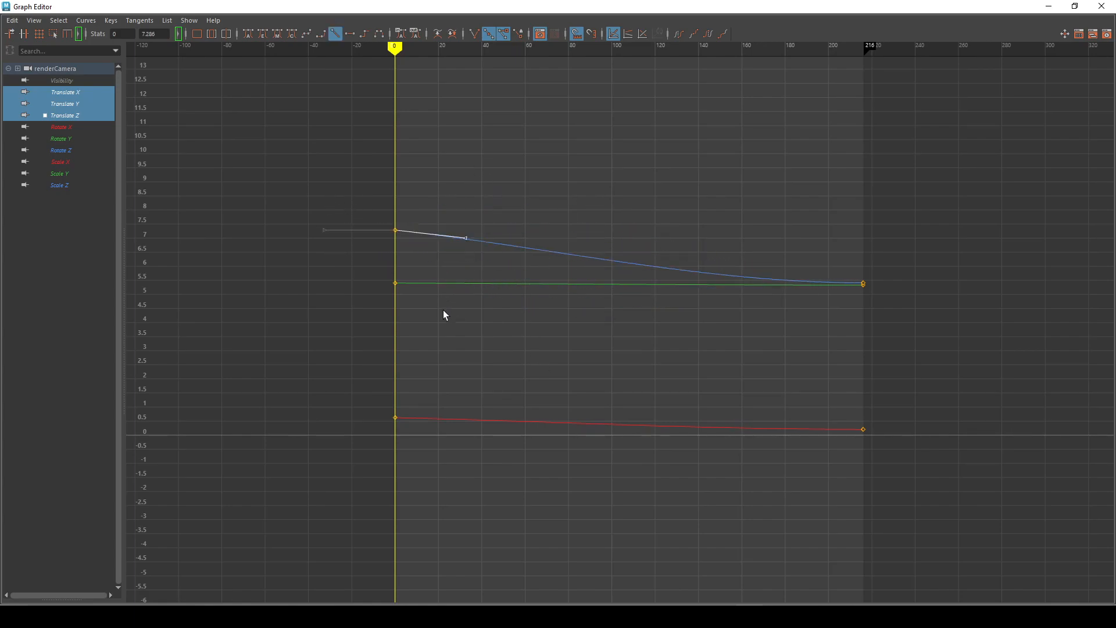
# Select all keys on the three translate curves, minimize the Graph Editor and play the camera move to review its start
pyautogui.moveTo(356, 187); pyautogui.dragTo(969, 479)
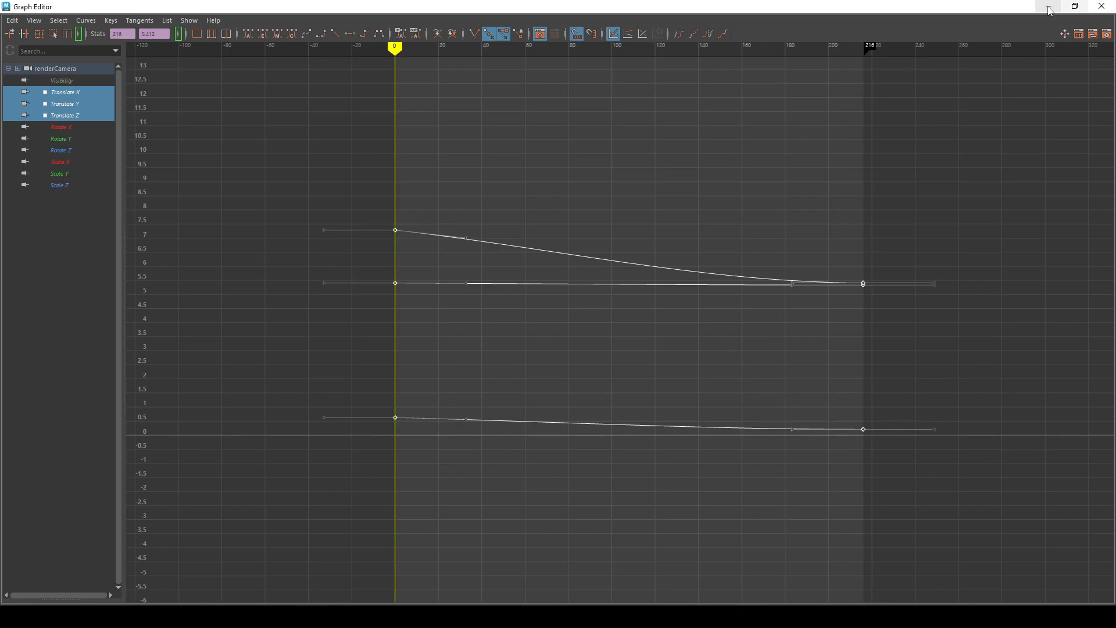
pyautogui.click(1101, 6)
pyautogui.click(1055, 545)
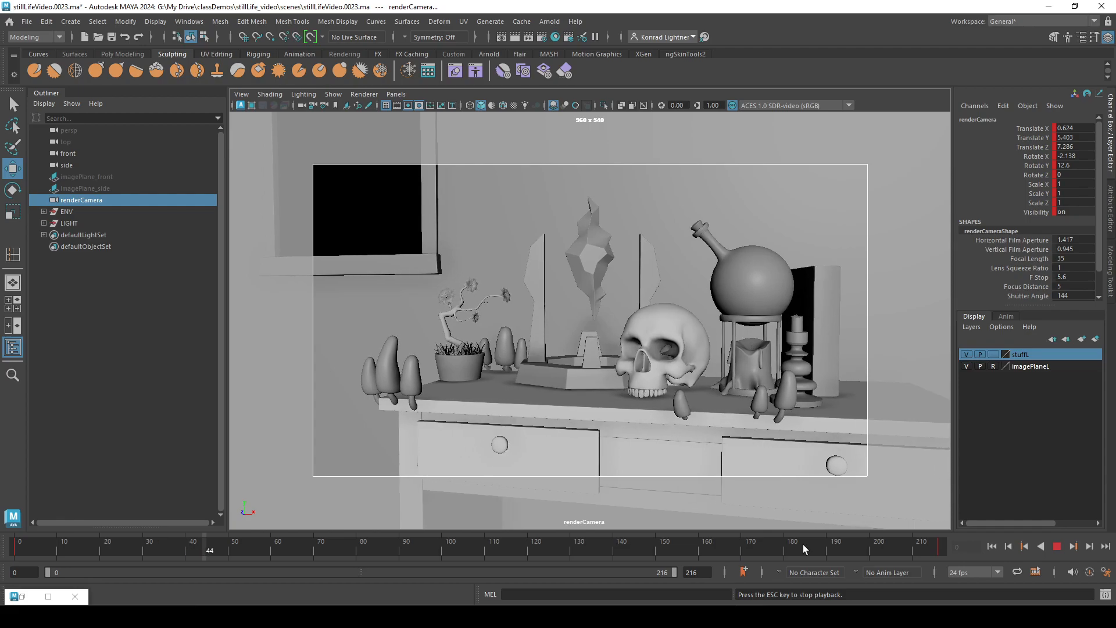